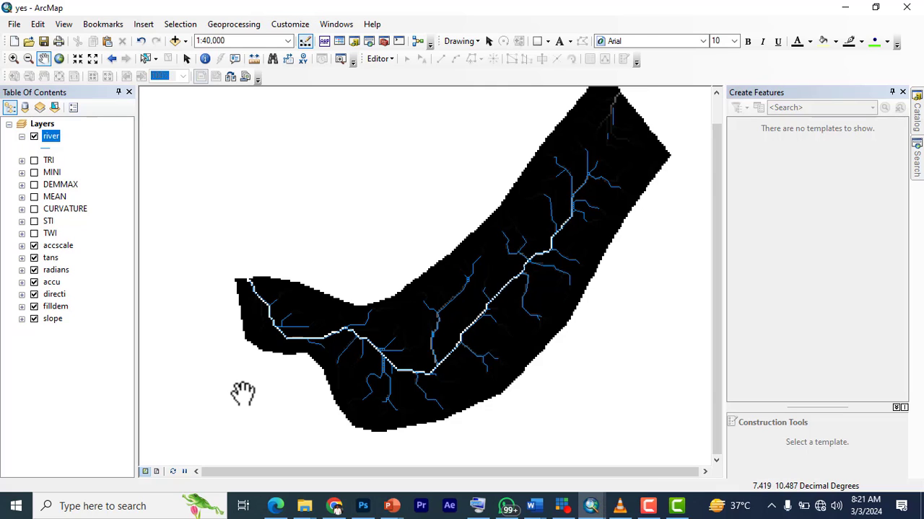
Step: Launch Euclidean Distance from the Catalog's Spatial Analyst Tools > Distance toolset
{"action": "scroll", "coordinate": [466, 408], "scroll_direction": "up", "scroll_amount": 2}
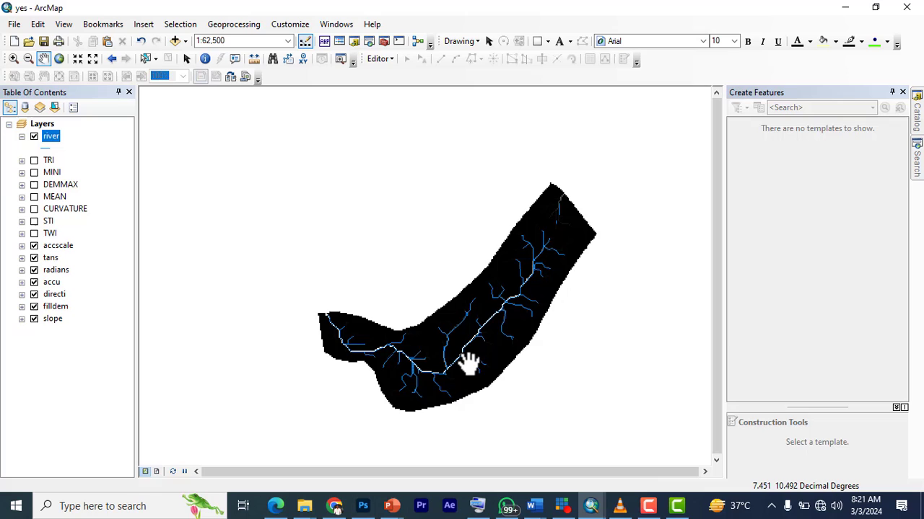
{"action": "scroll", "coordinate": [470, 365], "scroll_direction": "up", "scroll_amount": 1}
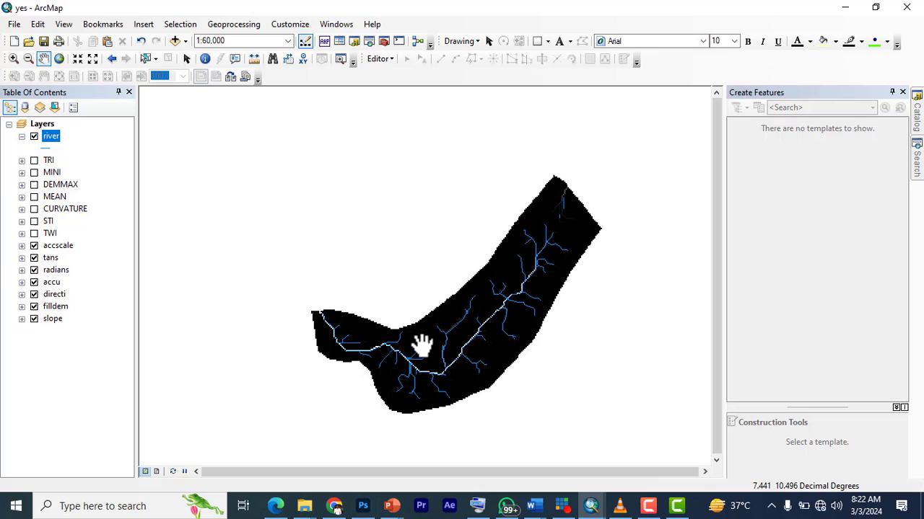
{"action": "scroll", "coordinate": [425, 353], "scroll_direction": "up", "scroll_amount": 4}
{"action": "scroll", "coordinate": [425, 354], "scroll_direction": "down", "scroll_amount": 3}
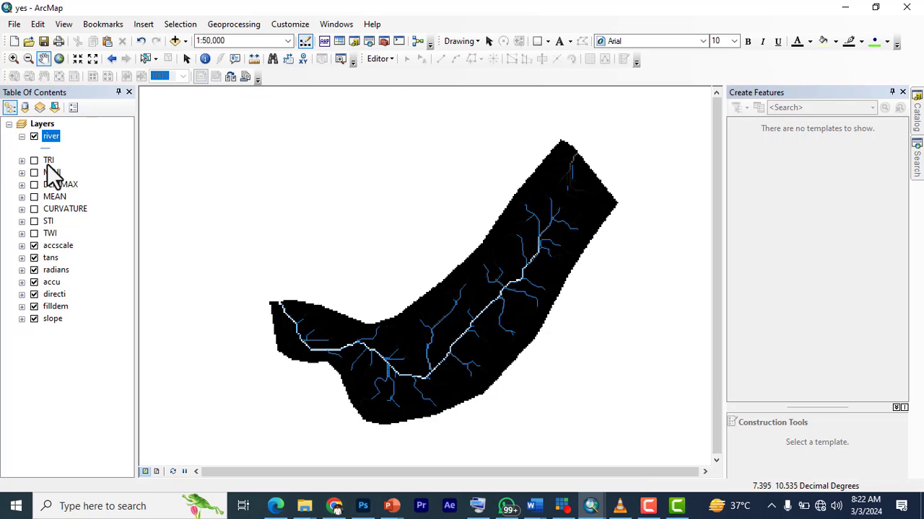
{"action": "left_click", "coordinate": [916, 126]}
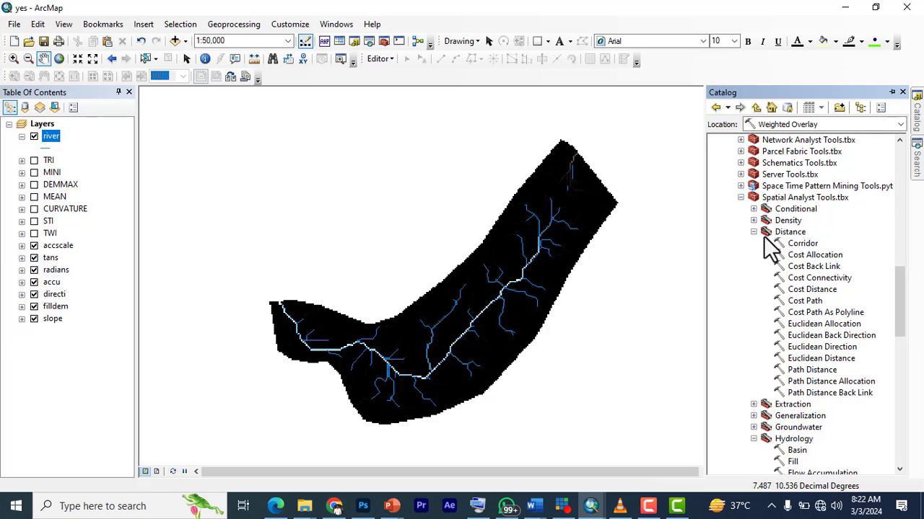
{"action": "scroll", "coordinate": [769, 249], "scroll_direction": "up", "scroll_amount": 2}
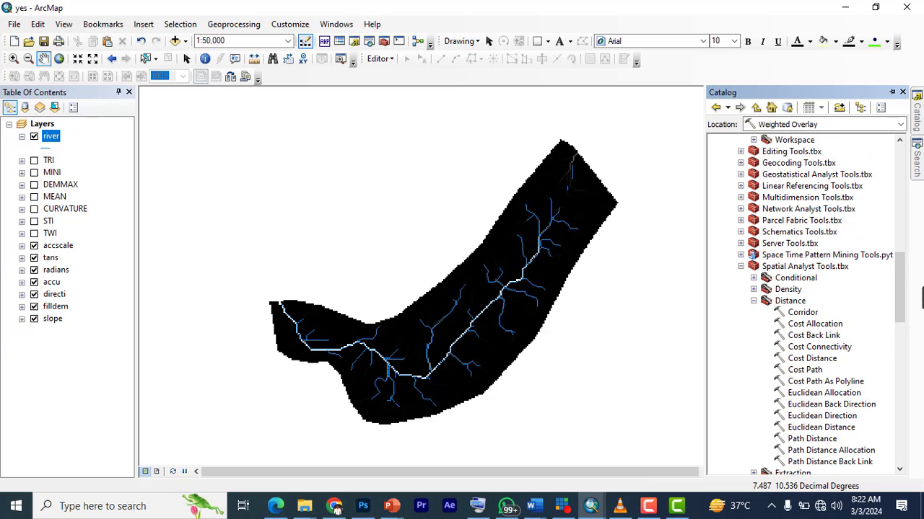
{"action": "scroll", "coordinate": [814, 287], "scroll_direction": "down", "scroll_amount": 2}
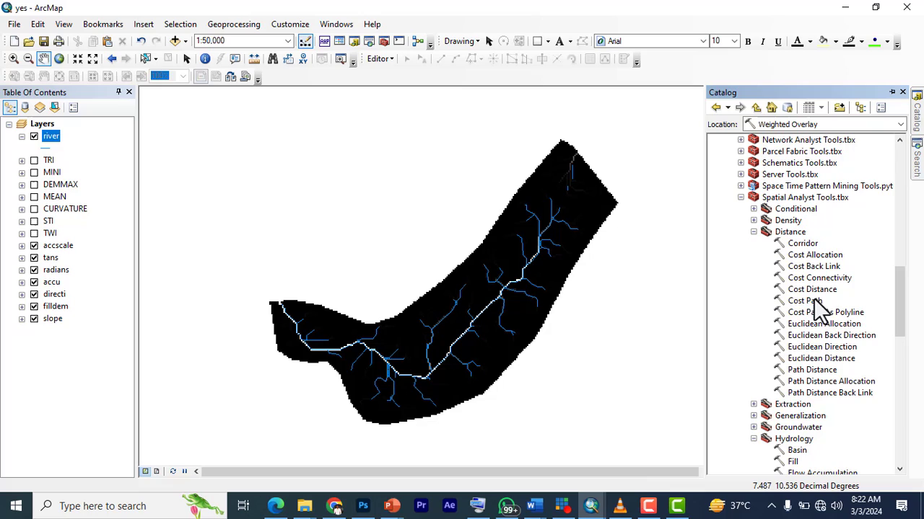
{"action": "left_click", "coordinate": [819, 360]}
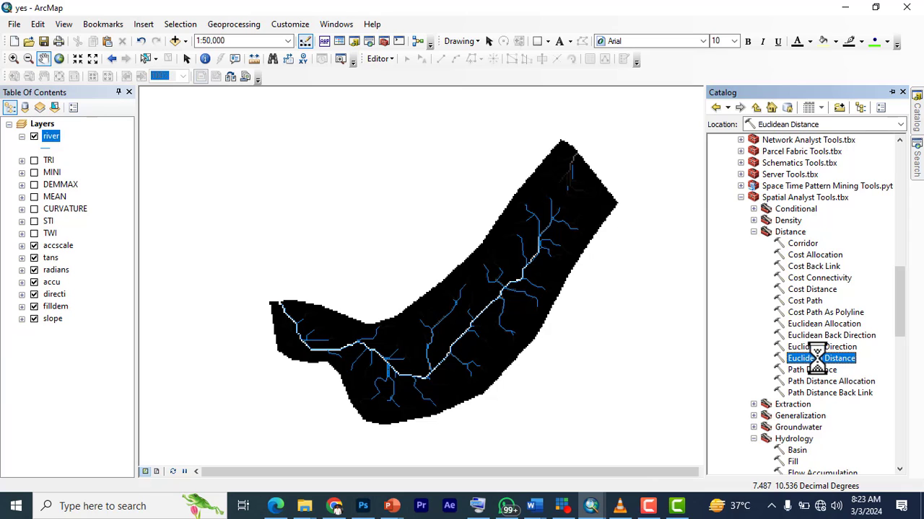
{"action": "double_click", "coordinate": [821, 357]}
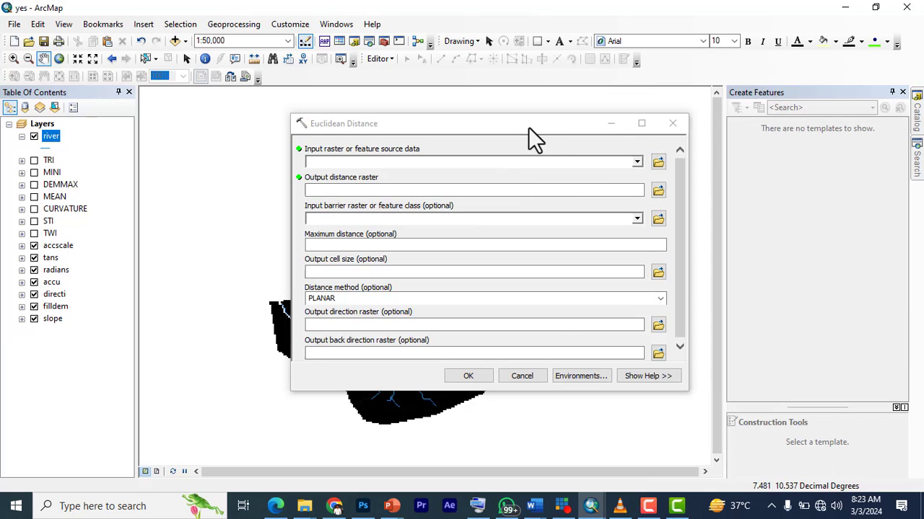
Step: Choose the river layer as the Euclidean Distance input
{"action": "left_click_drag", "start_coordinate": [529, 129], "coordinate": [529, 119]}
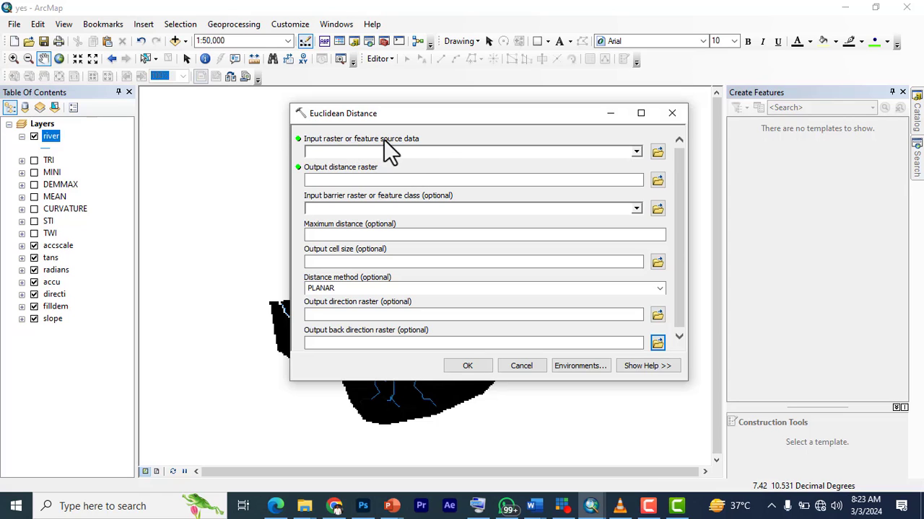
{"action": "left_click", "coordinate": [635, 153]}
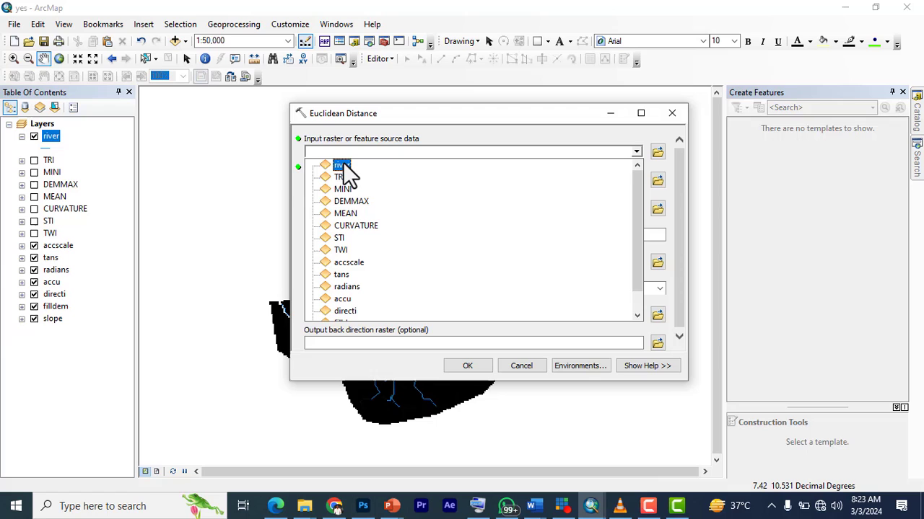
{"action": "left_click", "coordinate": [342, 166]}
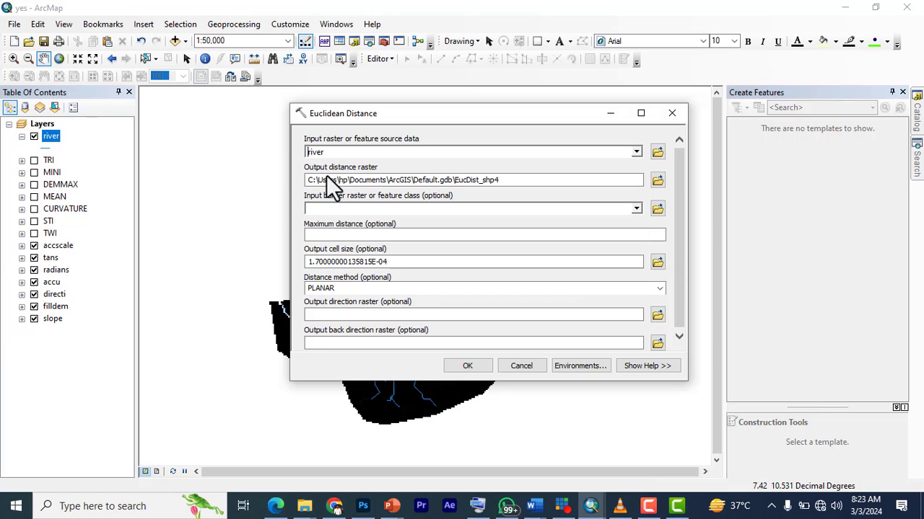
Step: Name the output raster EUCLIDEAN in the factr folder using the on-screen keyboard
{"action": "left_click", "coordinate": [657, 180]}
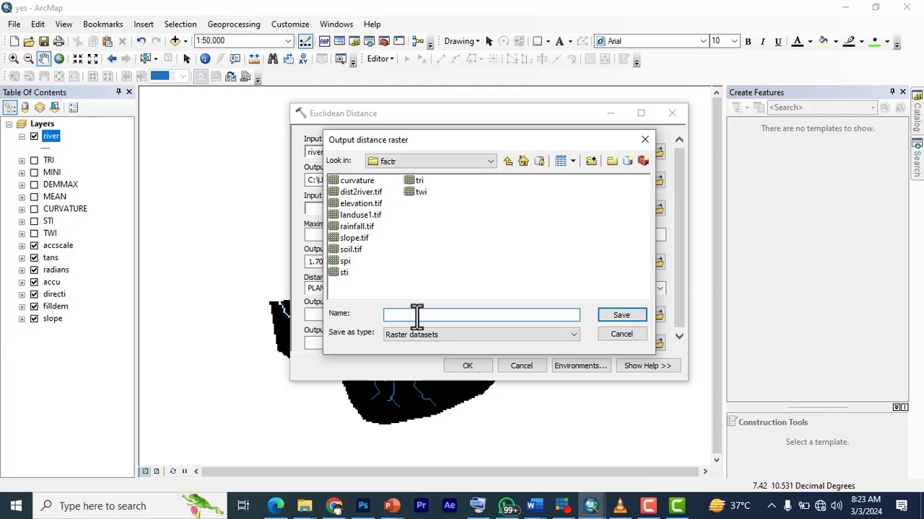
{"action": "type", "text": "EUC"}
{"action": "left_click", "coordinate": [476, 509]}
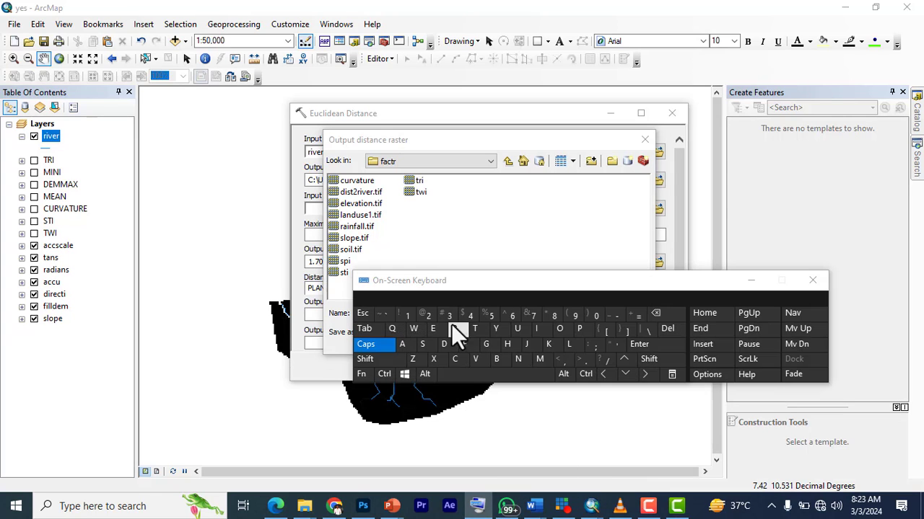
{"action": "left_click_drag", "start_coordinate": [467, 279], "coordinate": [453, 194]}
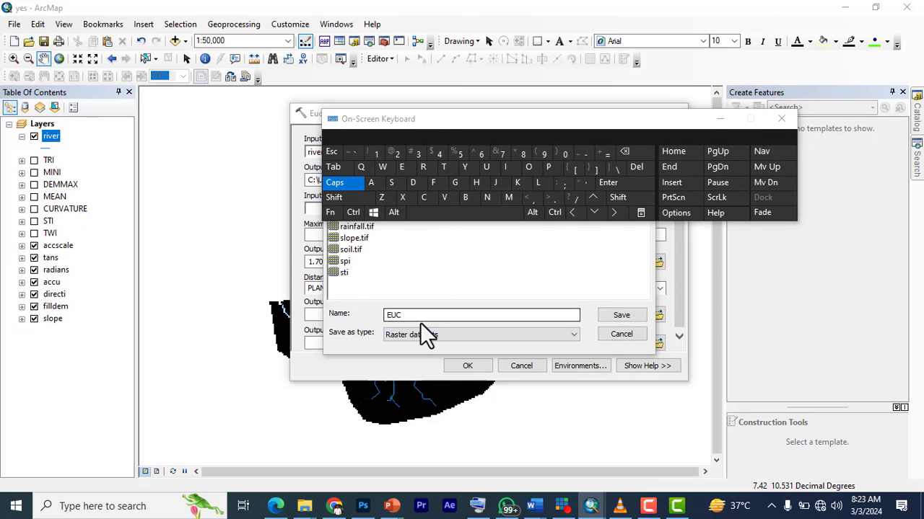
{"action": "left_click", "coordinate": [420, 317]}
{"action": "left_click_drag", "start_coordinate": [429, 114], "coordinate": [413, 164]}
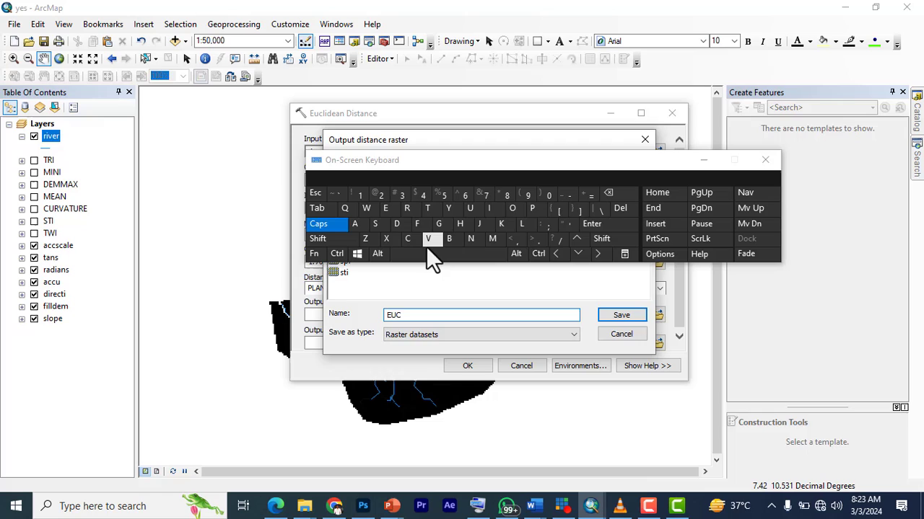
{"action": "left_click", "coordinate": [522, 224]}
{"action": "left_click", "coordinate": [497, 208]}
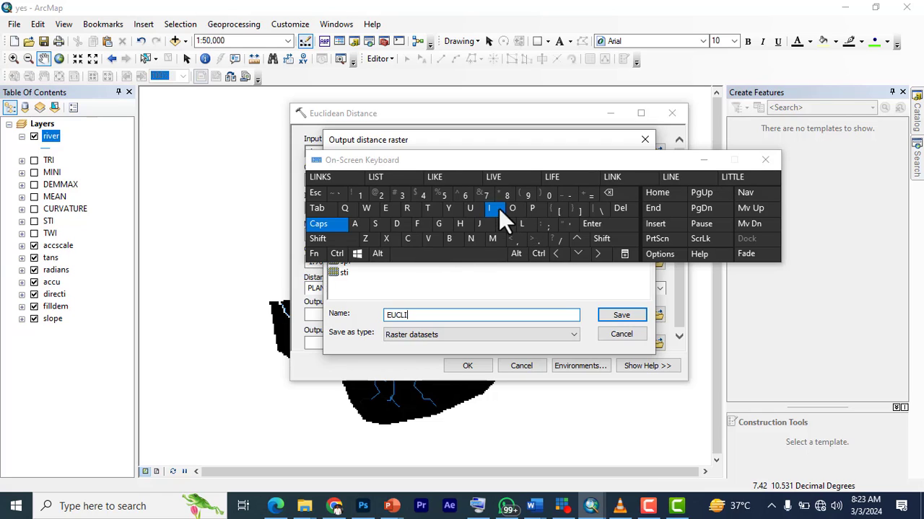
{"action": "left_click", "coordinate": [397, 224]}
{"action": "left_click", "coordinate": [387, 209]}
{"action": "left_click", "coordinate": [356, 225]}
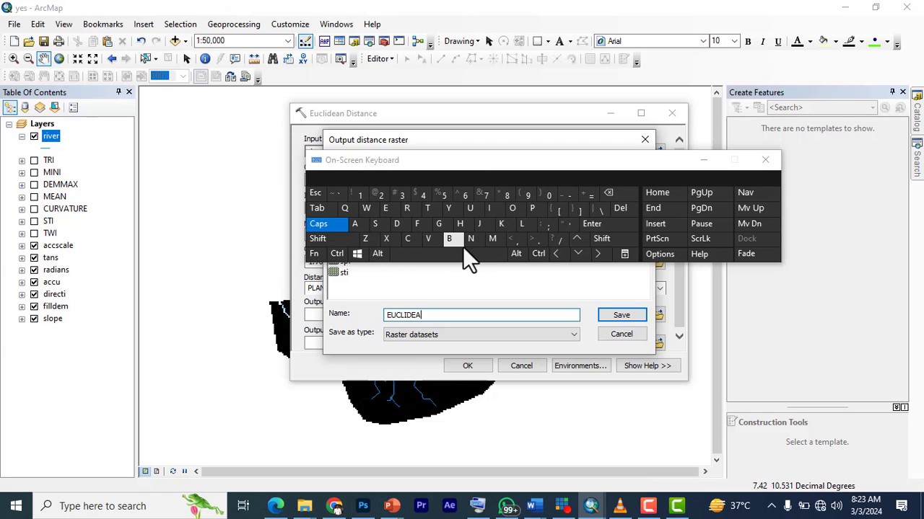
{"action": "left_click", "coordinate": [469, 238]}
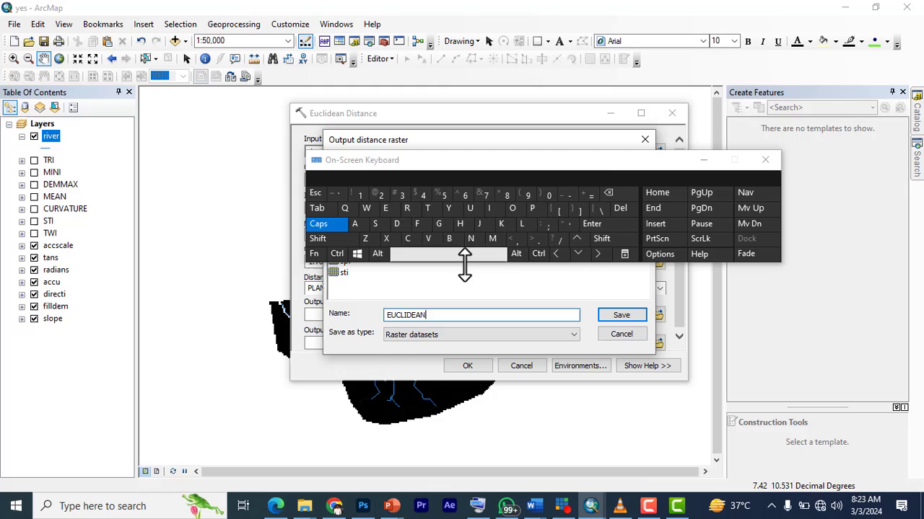
Step: Save the EUCLIDEAN output location and run Euclidean Distance
{"action": "left_click", "coordinate": [698, 162]}
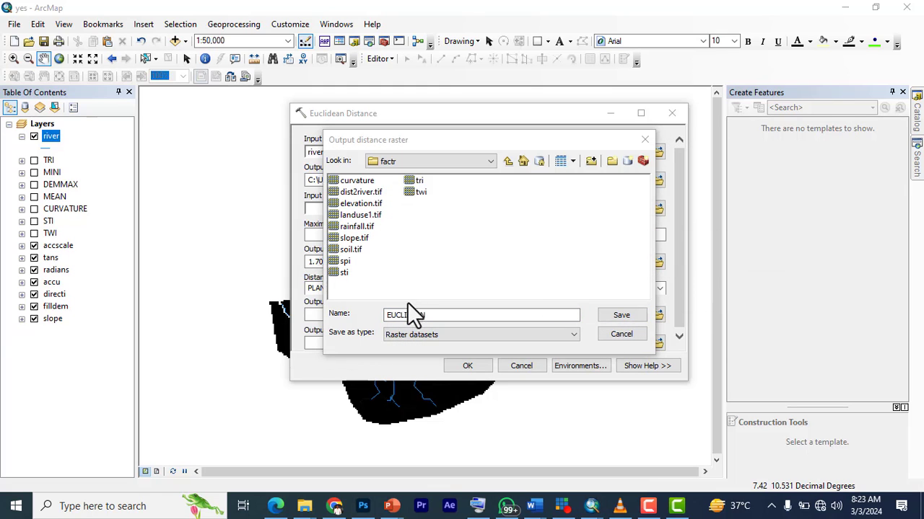
{"action": "left_click", "coordinate": [429, 314]}
{"action": "left_click", "coordinate": [610, 315]}
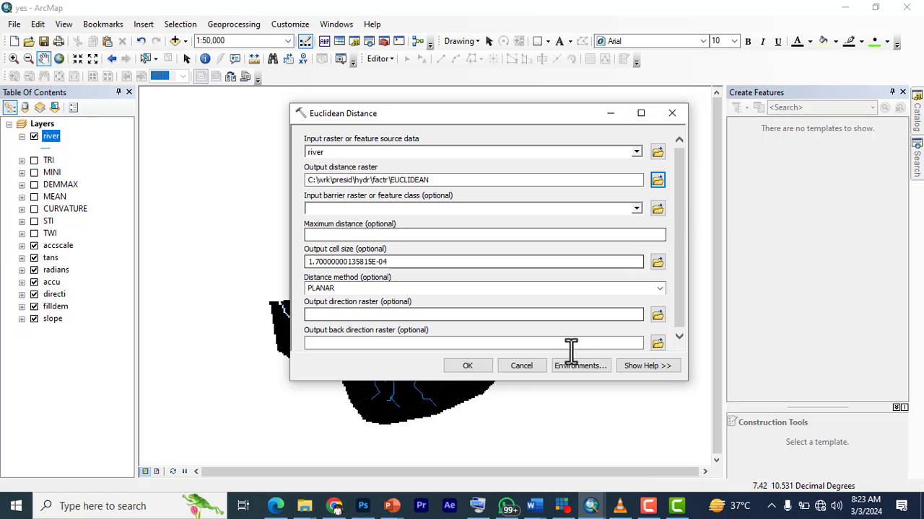
{"action": "left_click", "coordinate": [466, 368]}
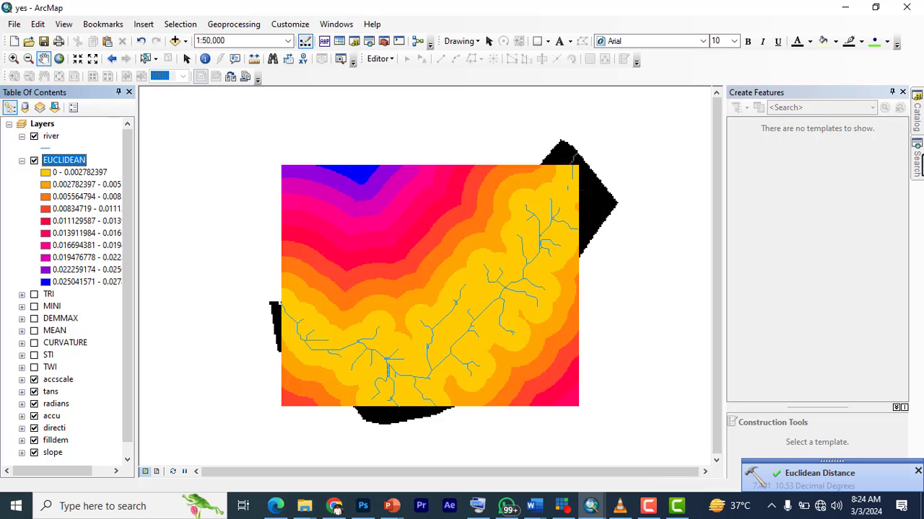
Step: Bring the Catalog's Distance toolset back into view after the EUCLIDEAN raster is added
{"action": "mouse_move", "coordinate": [917, 119]}
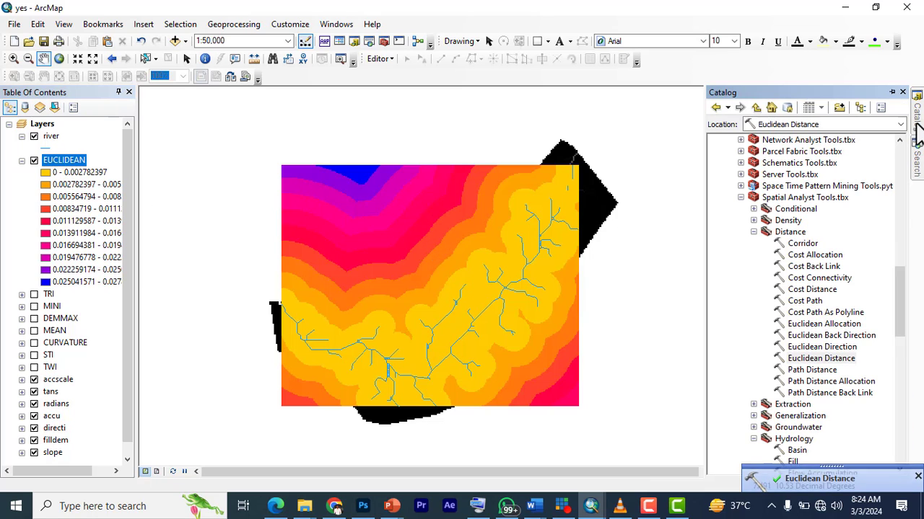
Step: Reopen Euclidean Distance with river as the input layer
{"action": "double_click", "coordinate": [829, 357]}
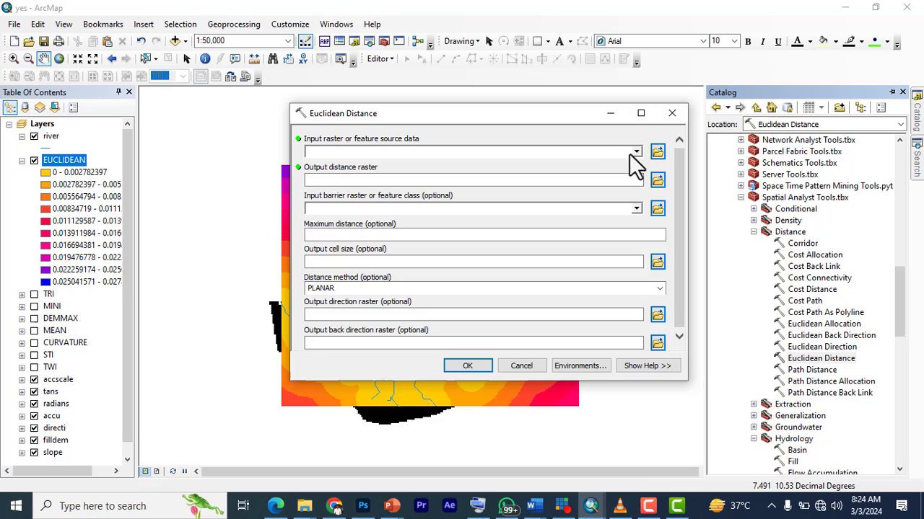
{"action": "left_click", "coordinate": [634, 153]}
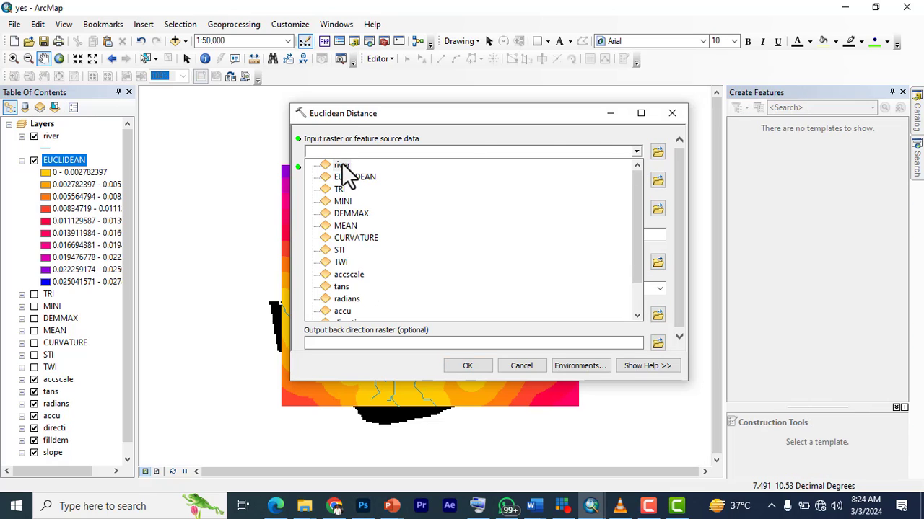
{"action": "left_click", "coordinate": [341, 166]}
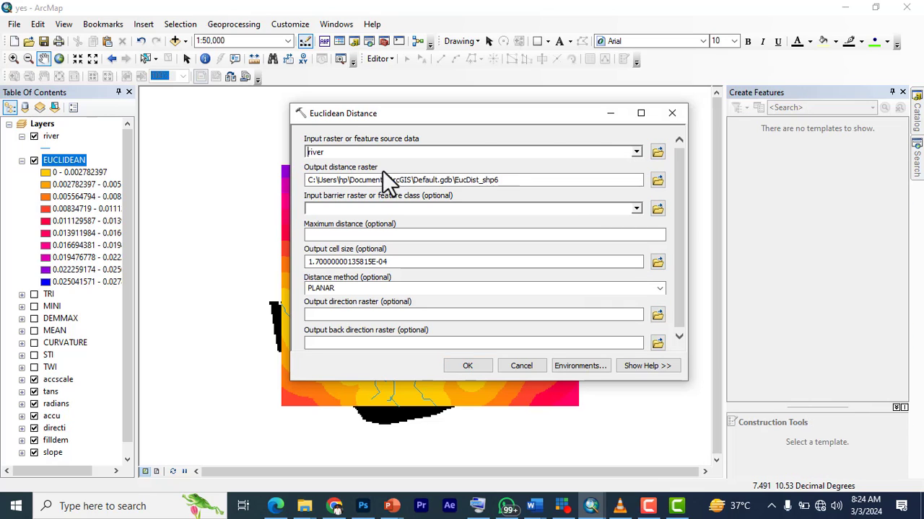
Step: Set the output raster to euclidean1 and review, then close, the Environments settings
{"action": "left_click", "coordinate": [657, 180]}
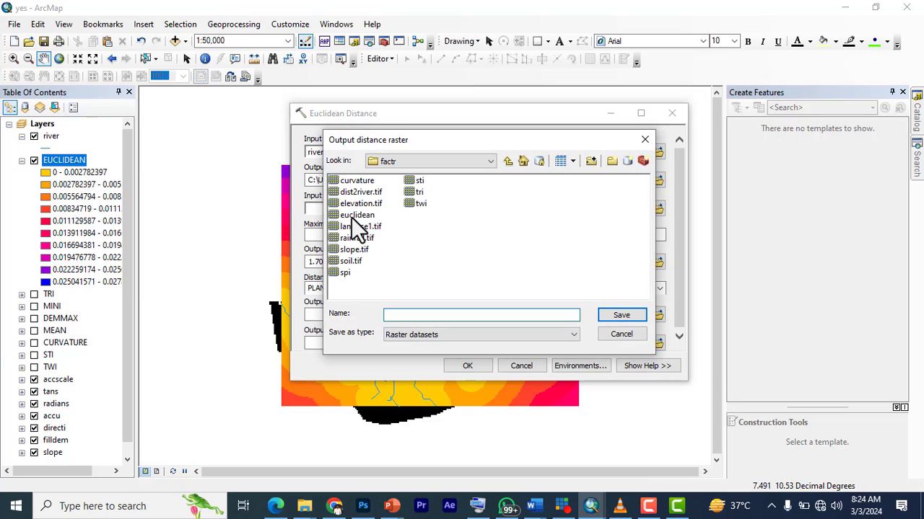
{"action": "left_click", "coordinate": [354, 215]}
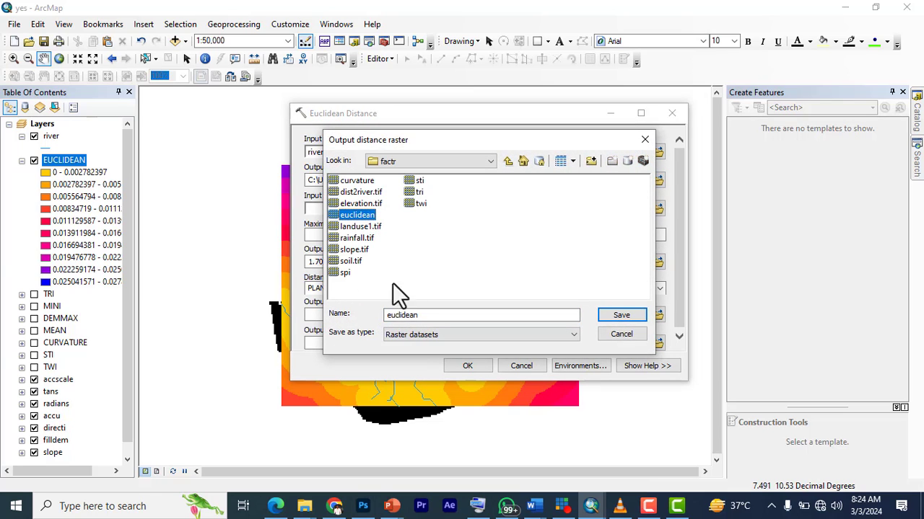
{"action": "left_click", "coordinate": [419, 316]}
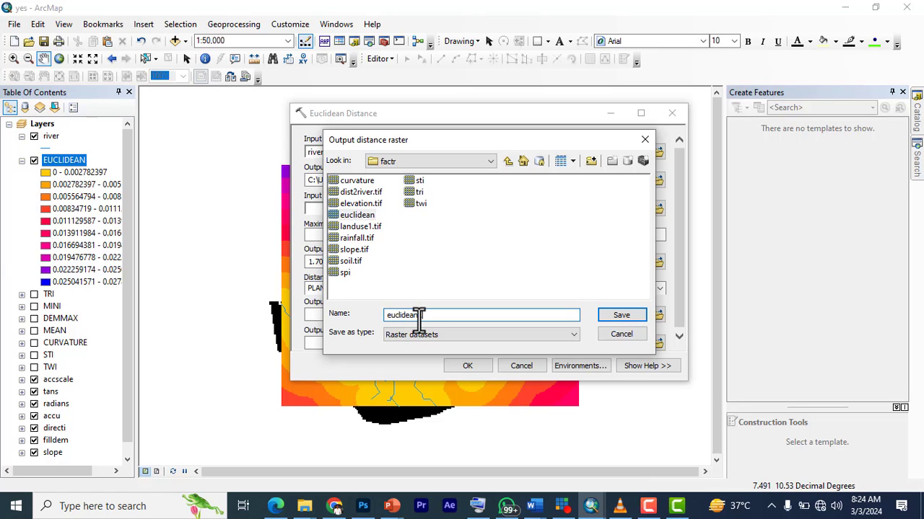
{"action": "type", "text": "1"}
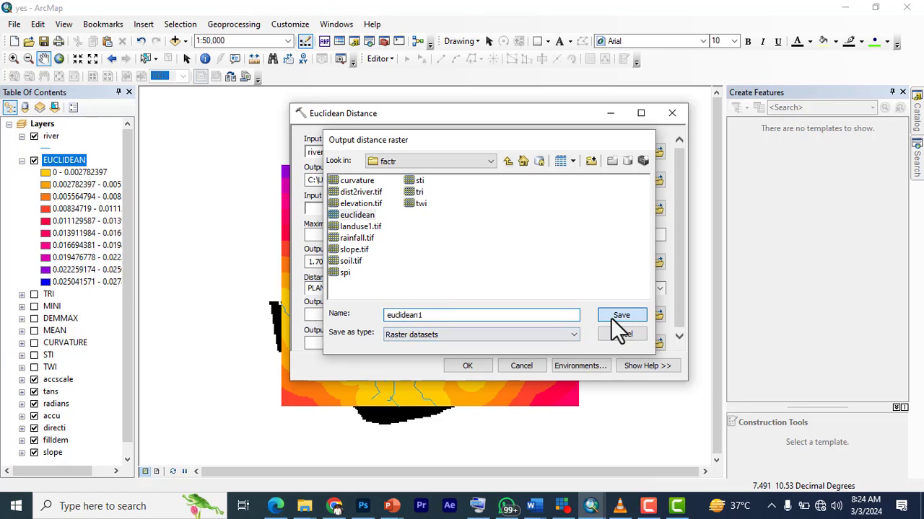
{"action": "left_click", "coordinate": [611, 318]}
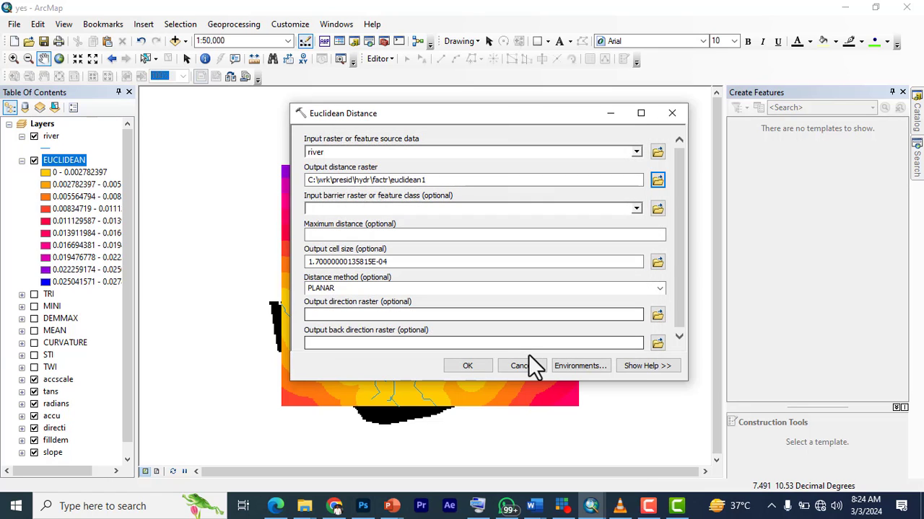
{"action": "left_click", "coordinate": [569, 366]}
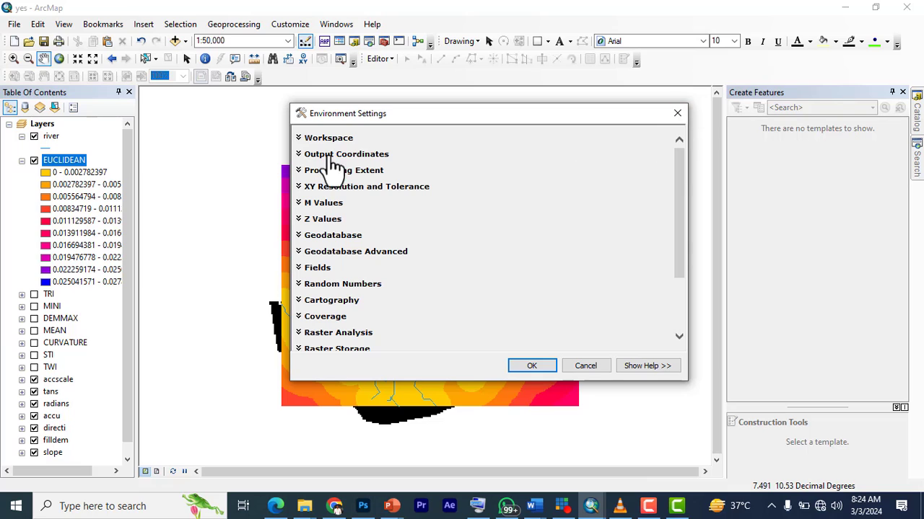
{"action": "left_click", "coordinate": [677, 114]}
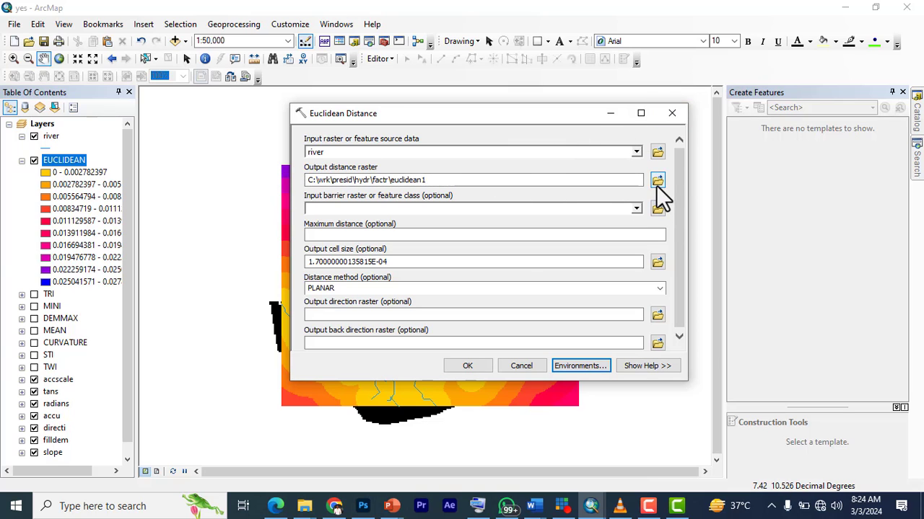
Step: Cancel the Euclidean Distance tool and add kigo from kaduna.gdb to the map
{"action": "left_click", "coordinate": [665, 114]}
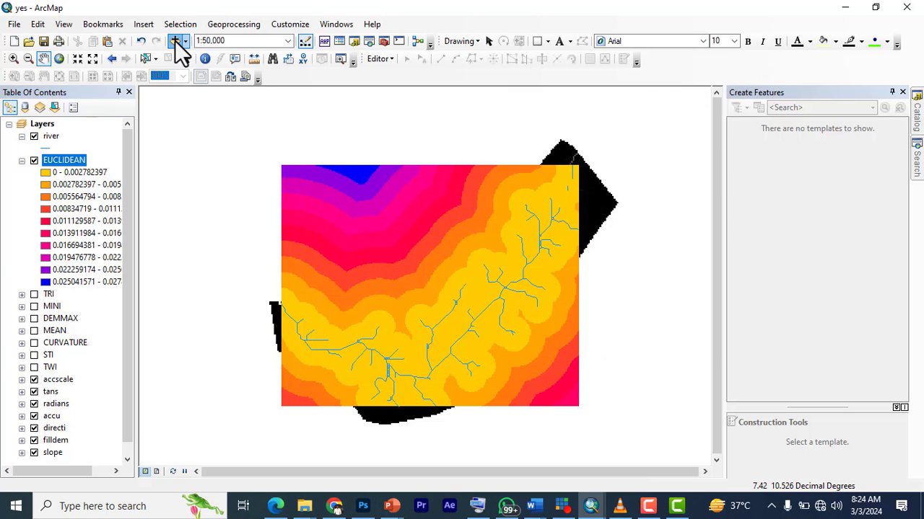
{"action": "left_click", "coordinate": [176, 41]}
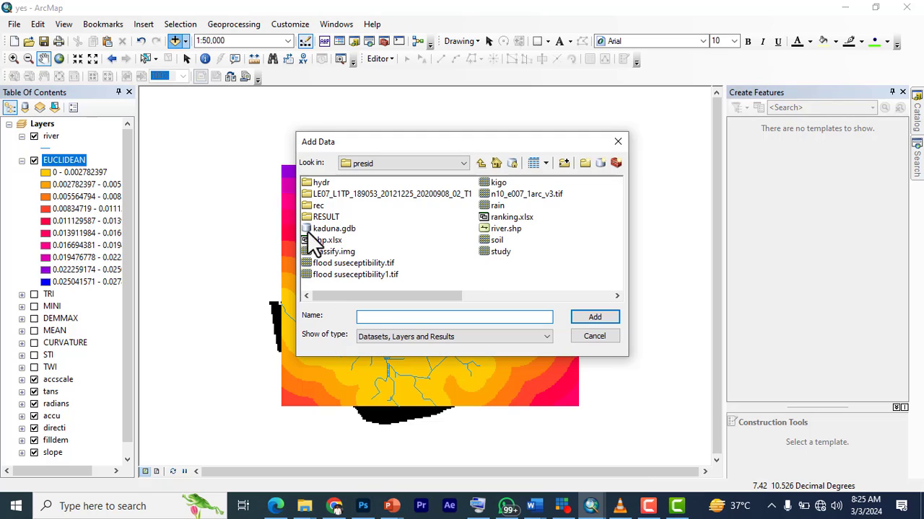
{"action": "double_click", "coordinate": [331, 229]}
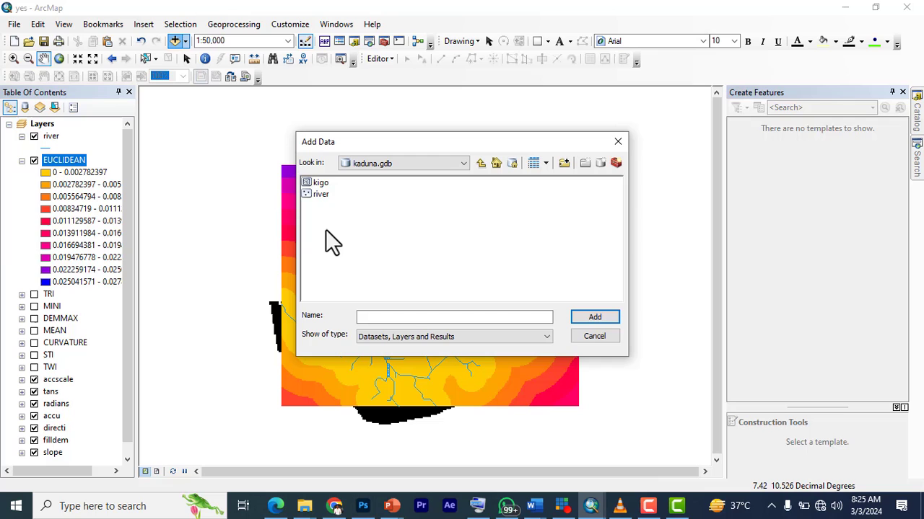
{"action": "left_click", "coordinate": [572, 318]}
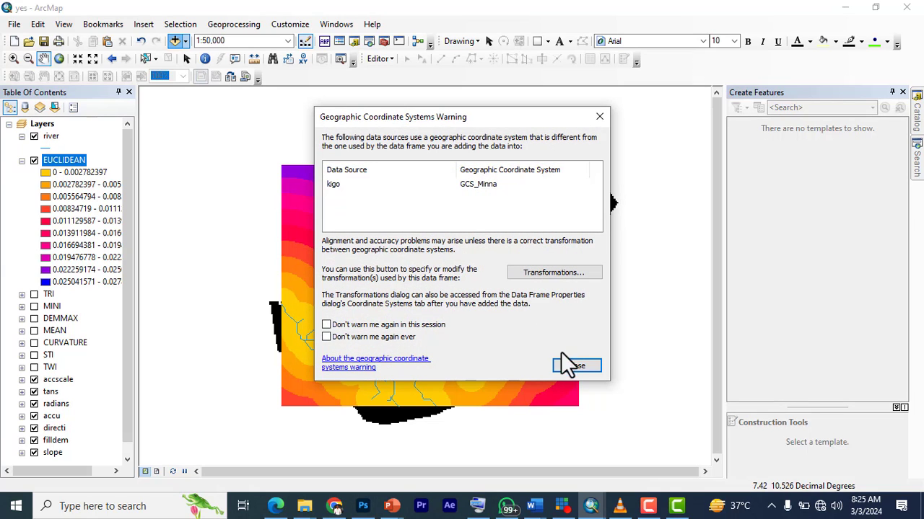
{"action": "left_click", "coordinate": [576, 367]}
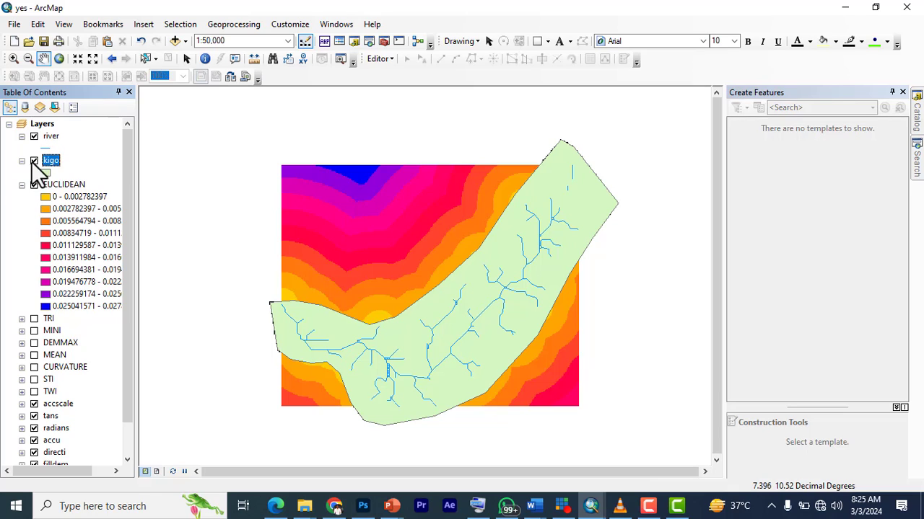
Step: Hide the EUCLIDEAN raster and give kigo a Hollow symbol
{"action": "left_click", "coordinate": [34, 185]}
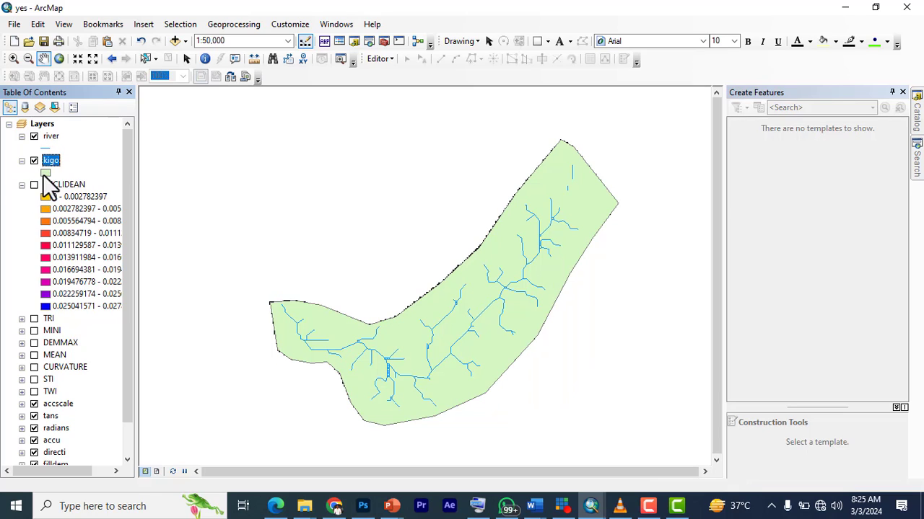
{"action": "left_click", "coordinate": [45, 173]}
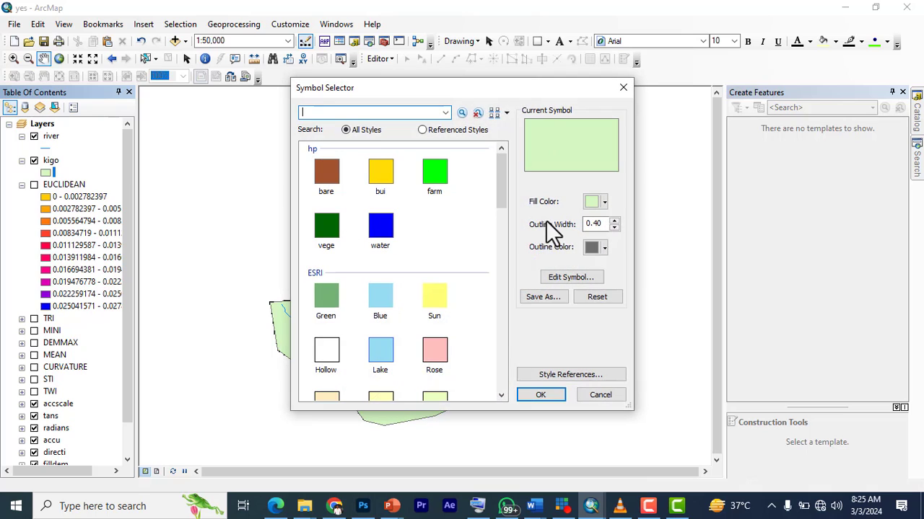
{"action": "double_click", "coordinate": [329, 352]}
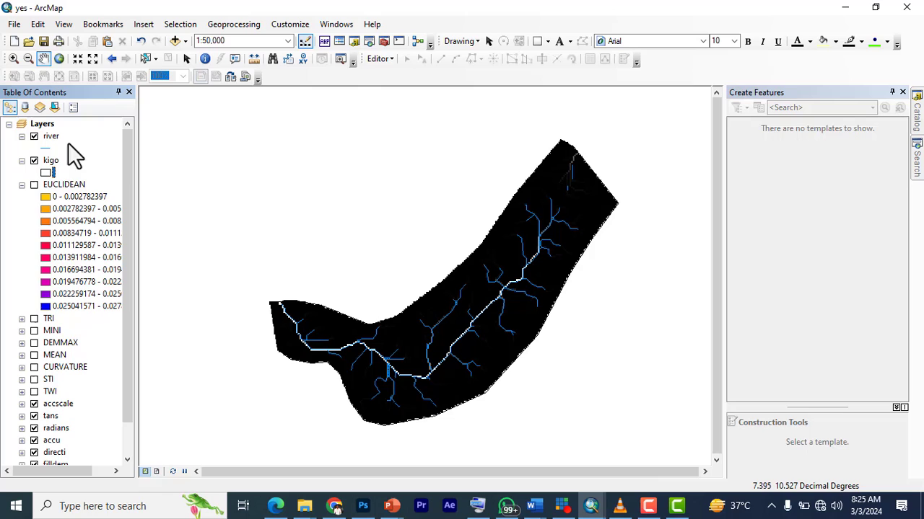
Step: Add the river feature class from kaduna.gdb to the map again
{"action": "left_click", "coordinate": [176, 41]}
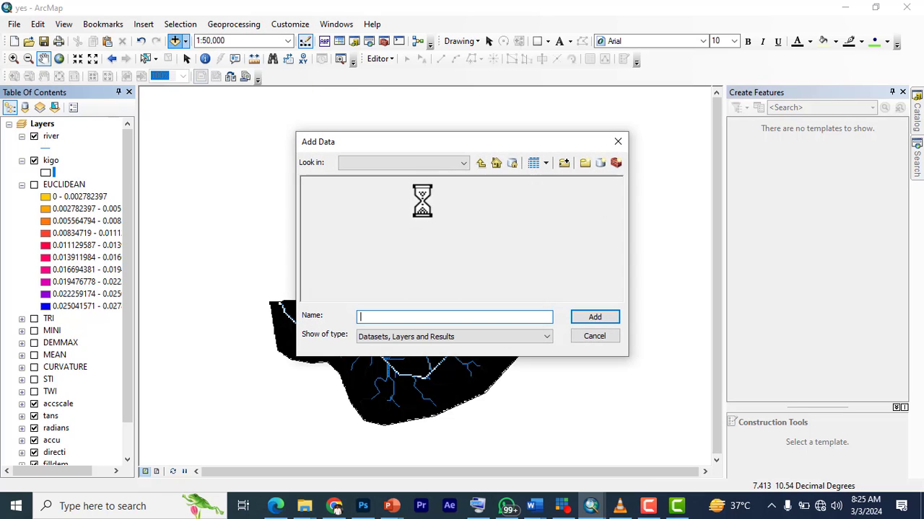
{"action": "left_click", "coordinate": [322, 194]}
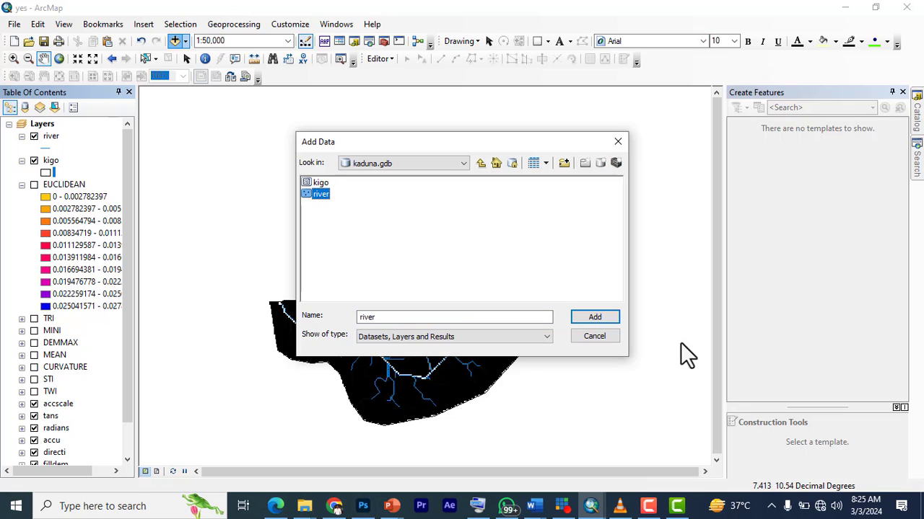
{"action": "left_click", "coordinate": [595, 317]}
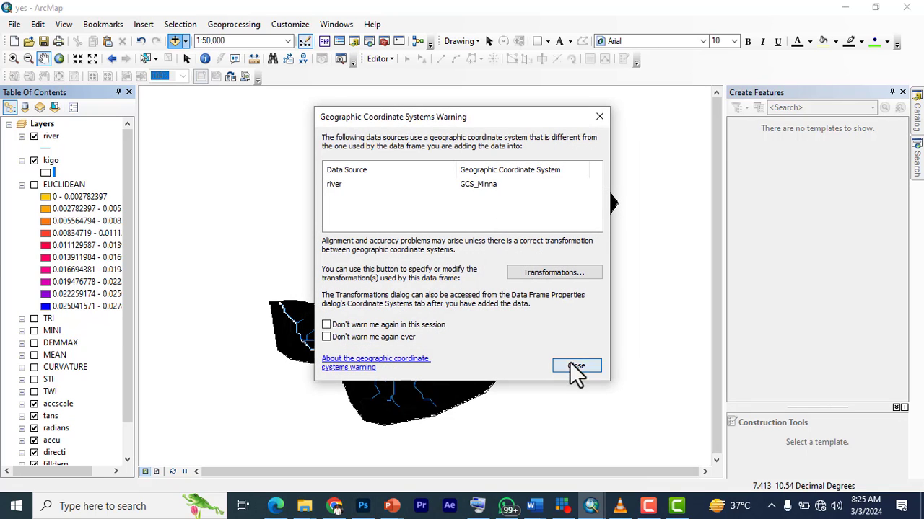
{"action": "left_click", "coordinate": [577, 367]}
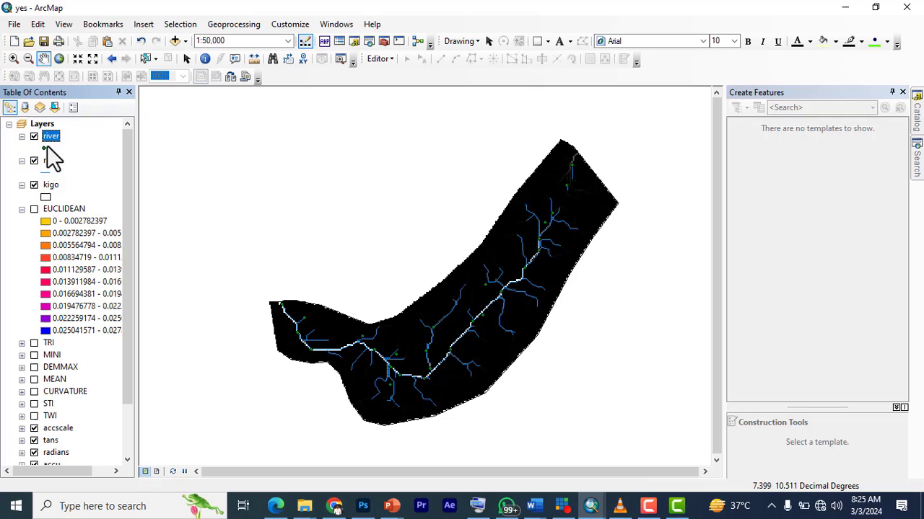
Step: Remove the duplicate river layer and relaunch Euclidean Distance from the Catalog
{"action": "right_click", "coordinate": [50, 140]}
{"action": "left_click", "coordinate": [85, 162]}
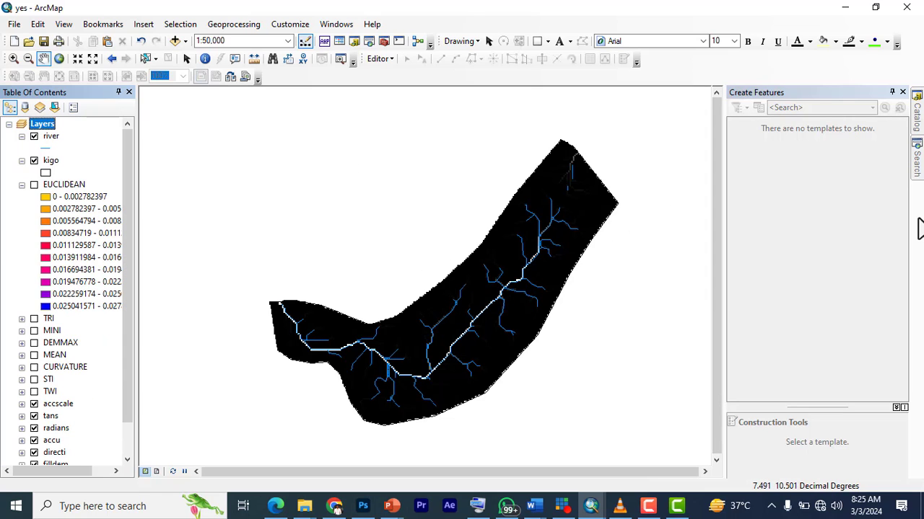
{"action": "left_click", "coordinate": [916, 128]}
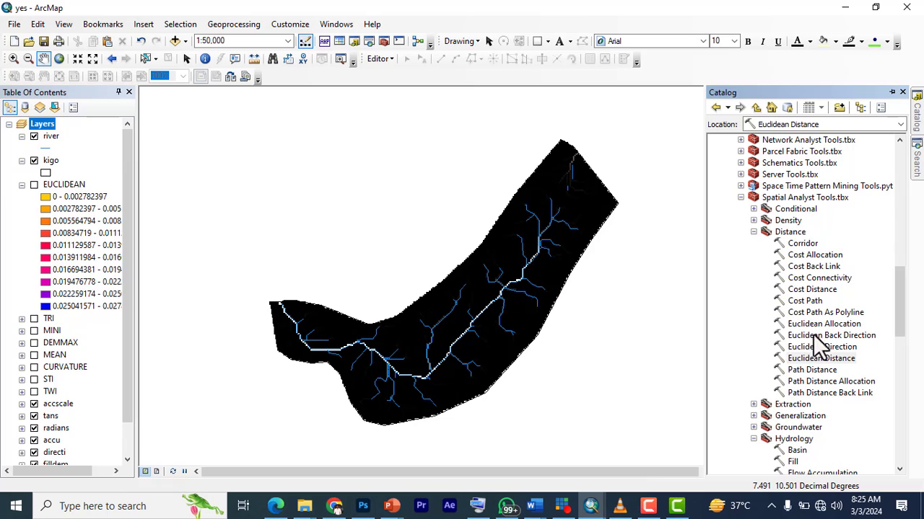
{"action": "double_click", "coordinate": [829, 359]}
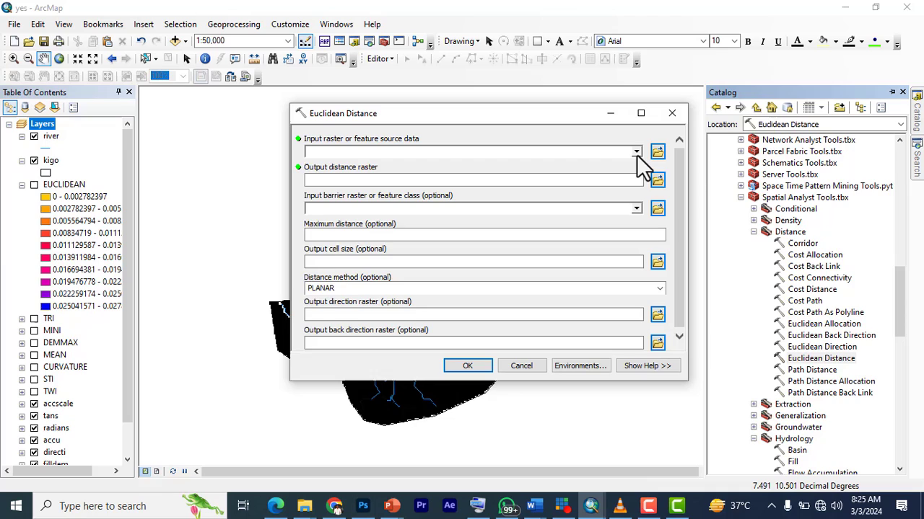
Step: Set river as the input and euclidean1 in the factr folder as the output
{"action": "left_click", "coordinate": [636, 152]}
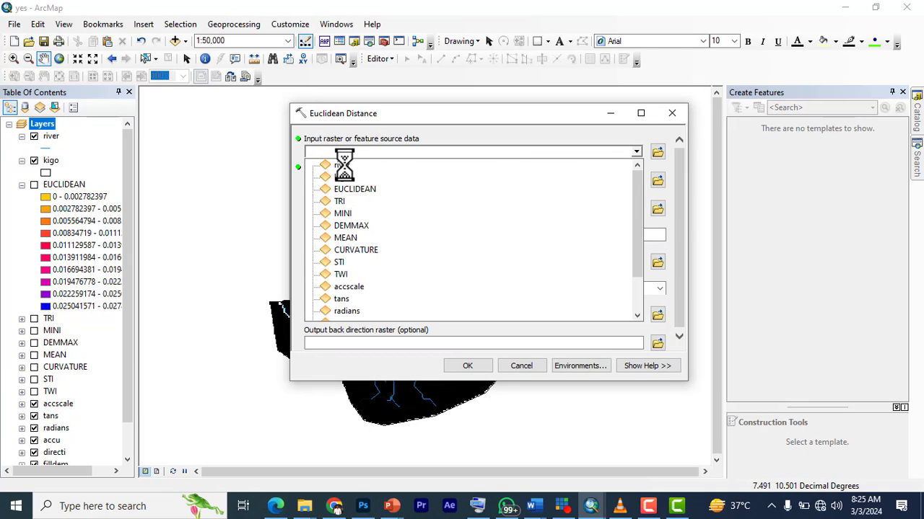
{"action": "left_click", "coordinate": [342, 166]}
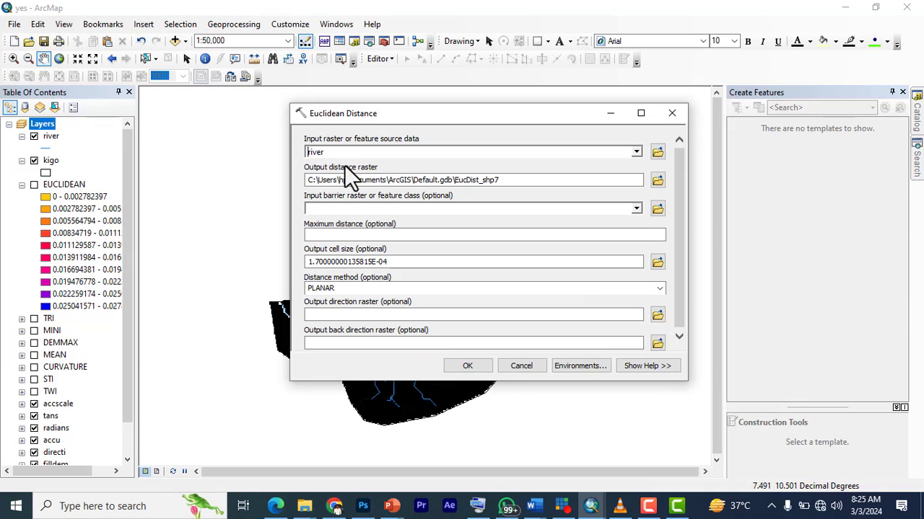
{"action": "left_click", "coordinate": [656, 180]}
{"action": "left_click", "coordinate": [350, 216]}
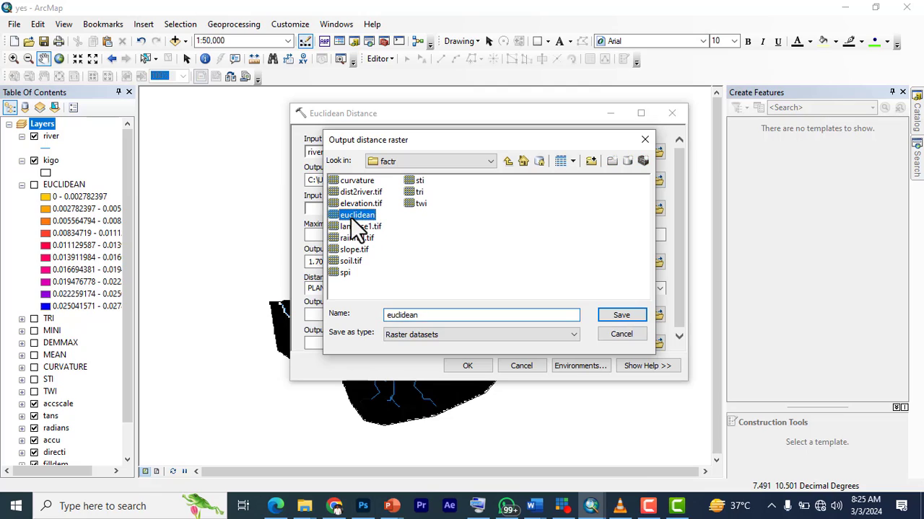
{"action": "left_click", "coordinate": [436, 316]}
{"action": "left_click", "coordinate": [617, 317]}
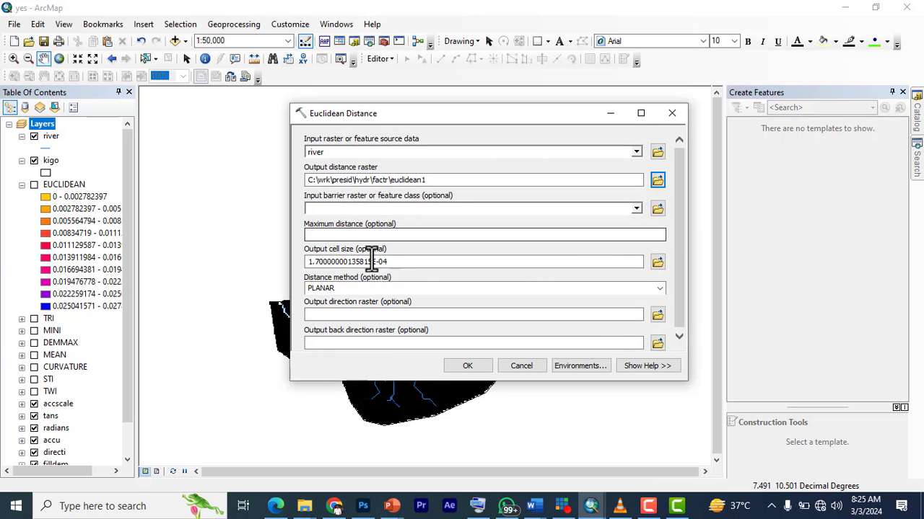
{"action": "left_click", "coordinate": [574, 364]}
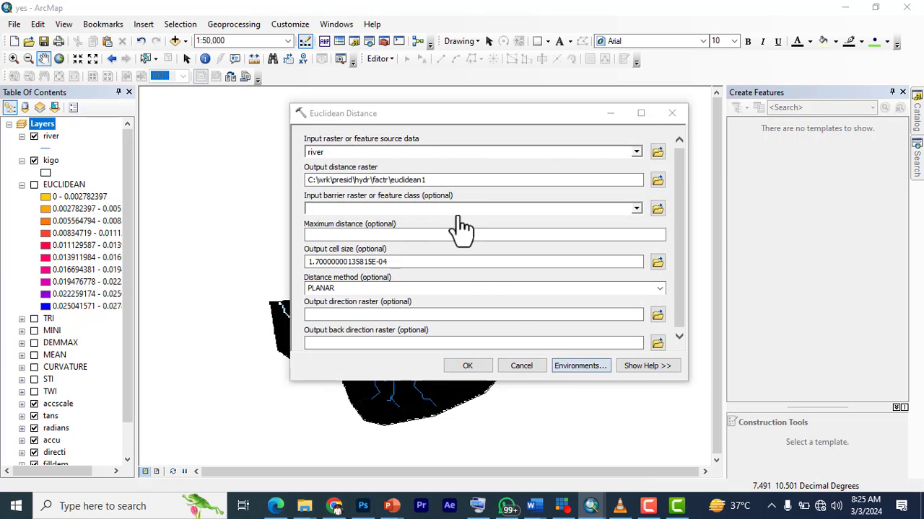
Step: Set the processing extent to the kigo layer
{"action": "left_click", "coordinate": [326, 155]}
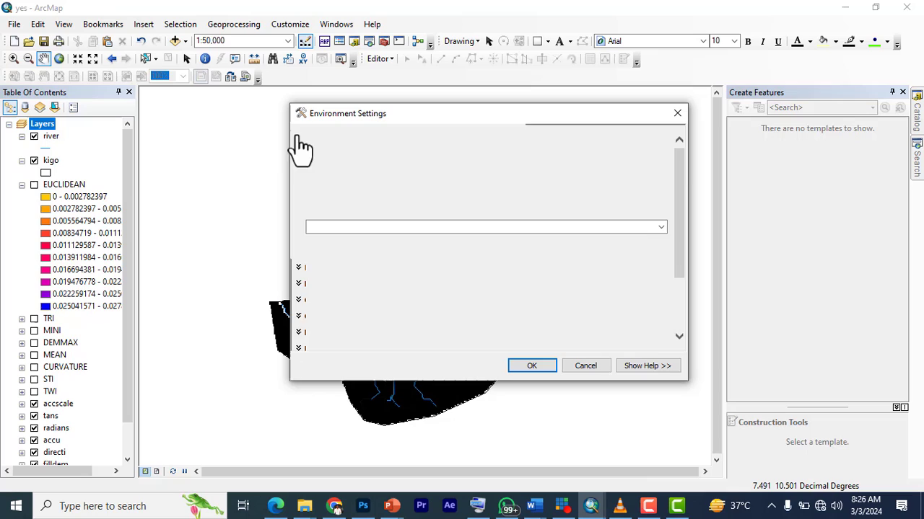
{"action": "scroll", "coordinate": [351, 202], "scroll_direction": "down", "scroll_amount": 3}
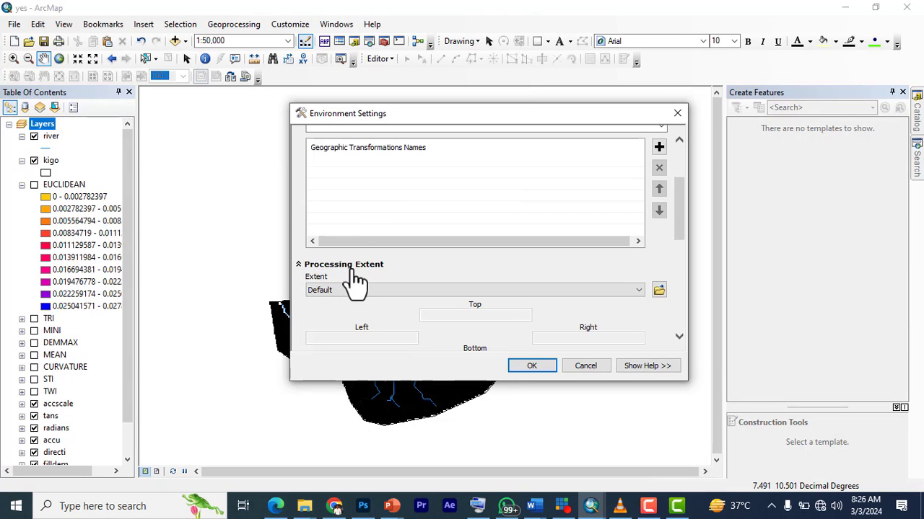
{"action": "left_click", "coordinate": [614, 291]}
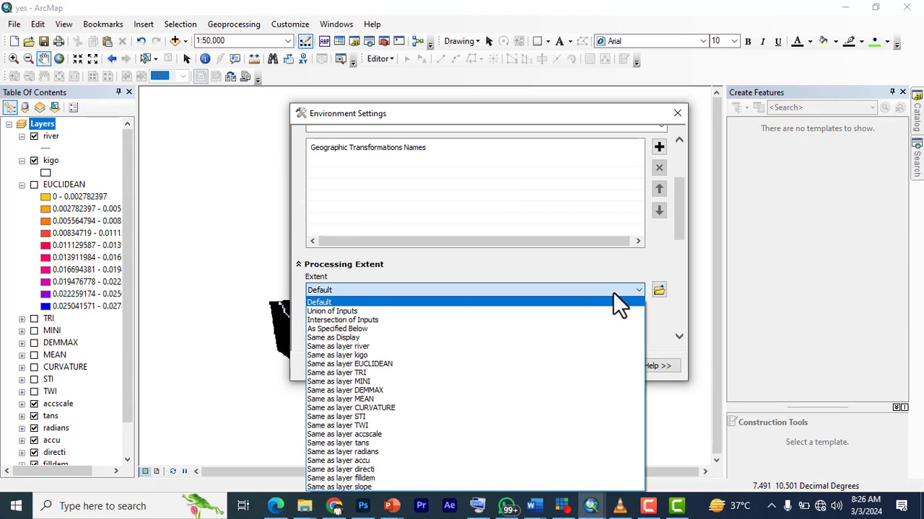
{"action": "left_click", "coordinate": [358, 356]}
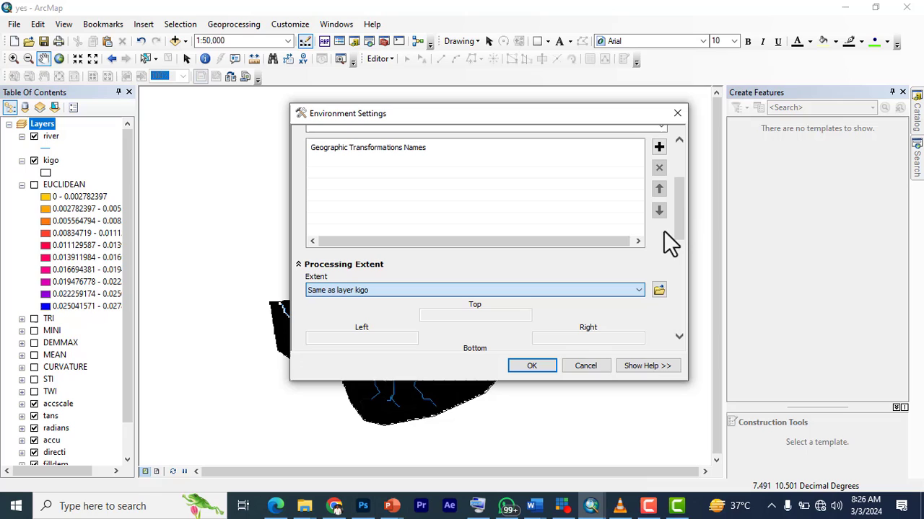
{"action": "left_click", "coordinate": [679, 336]}
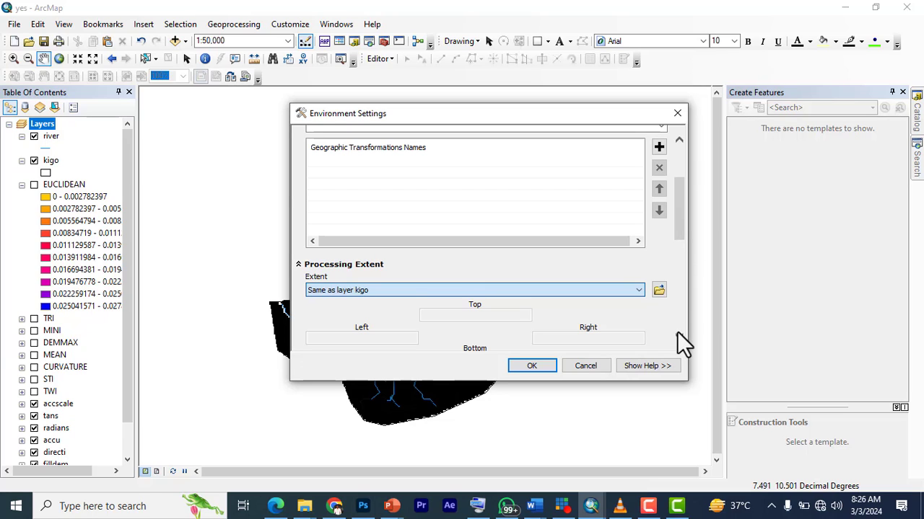
Step: Set the Raster Analysis mask to kigo and confirm the environments
{"action": "scroll", "coordinate": [446, 292], "scroll_direction": "down", "scroll_amount": 2}
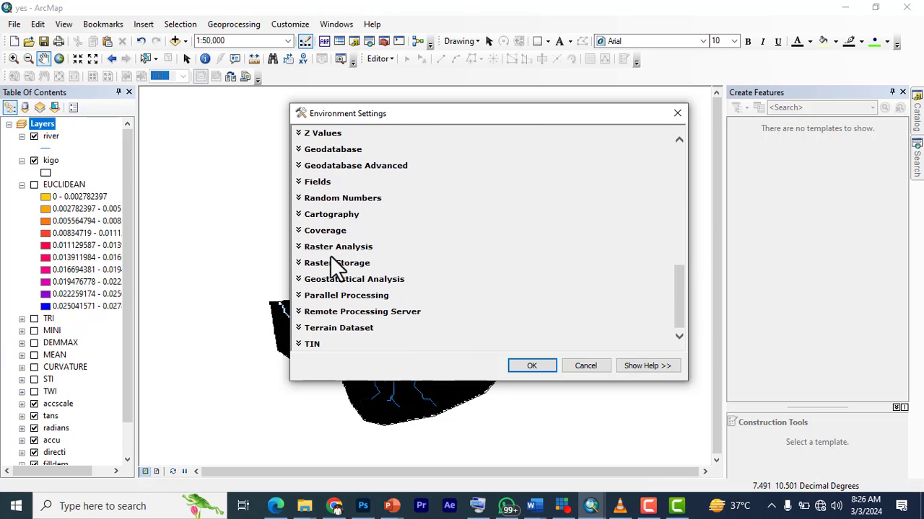
{"action": "left_click", "coordinate": [336, 247]}
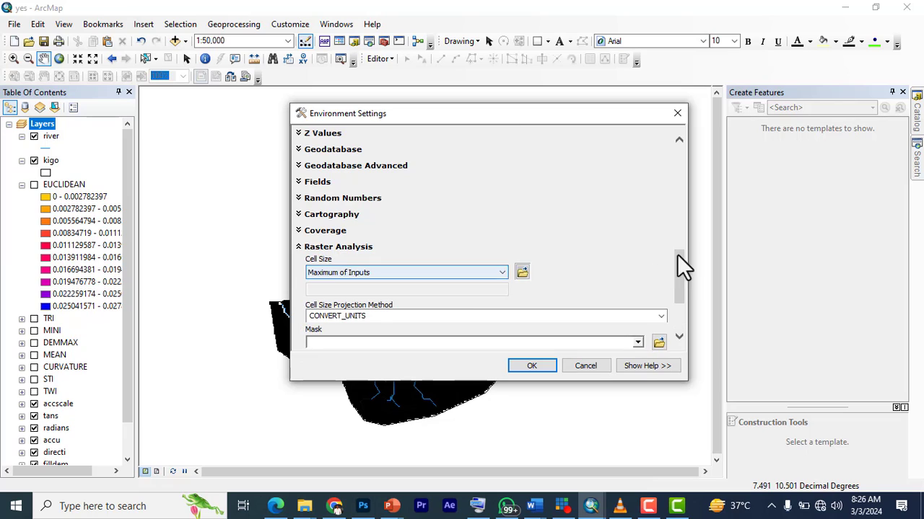
{"action": "left_click_drag", "start_coordinate": [673, 273], "coordinate": [674, 314]}
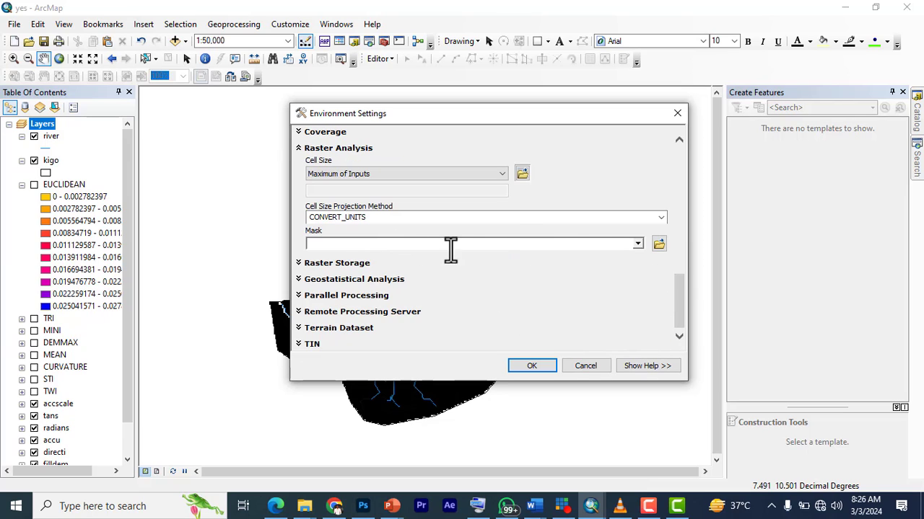
{"action": "left_click", "coordinate": [637, 244]}
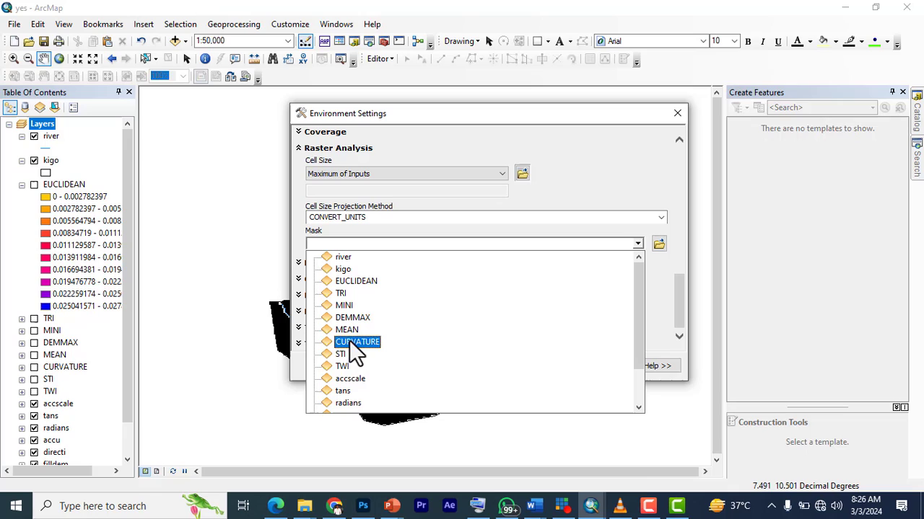
{"action": "left_click", "coordinate": [354, 257]}
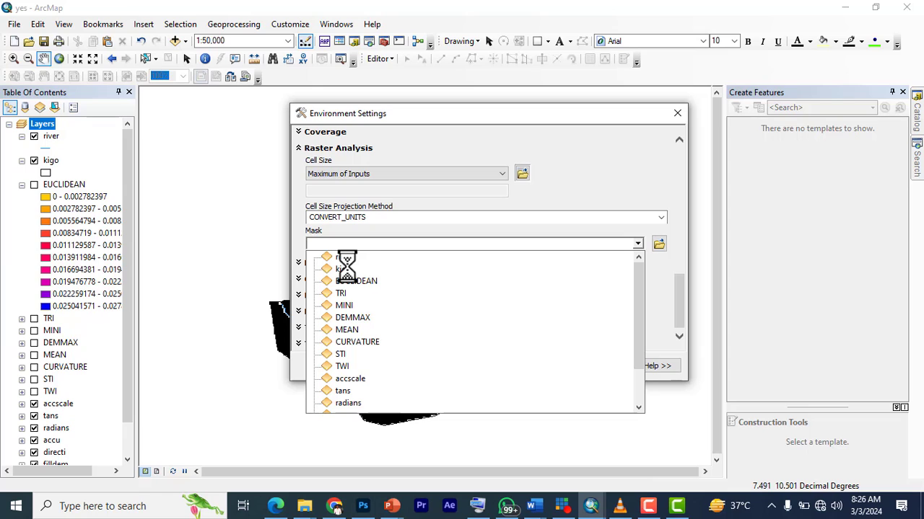
{"action": "left_click", "coordinate": [347, 269]}
{"action": "left_click", "coordinate": [535, 367]}
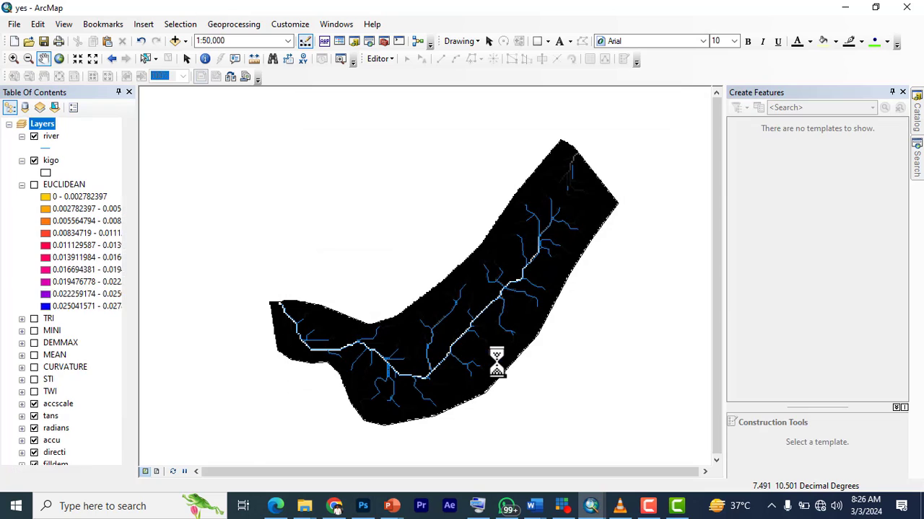
Step: Zoom and pan the map to centre the clipped euclidean1 raster
{"action": "scroll", "coordinate": [577, 415], "scroll_direction": "up", "scroll_amount": 1}
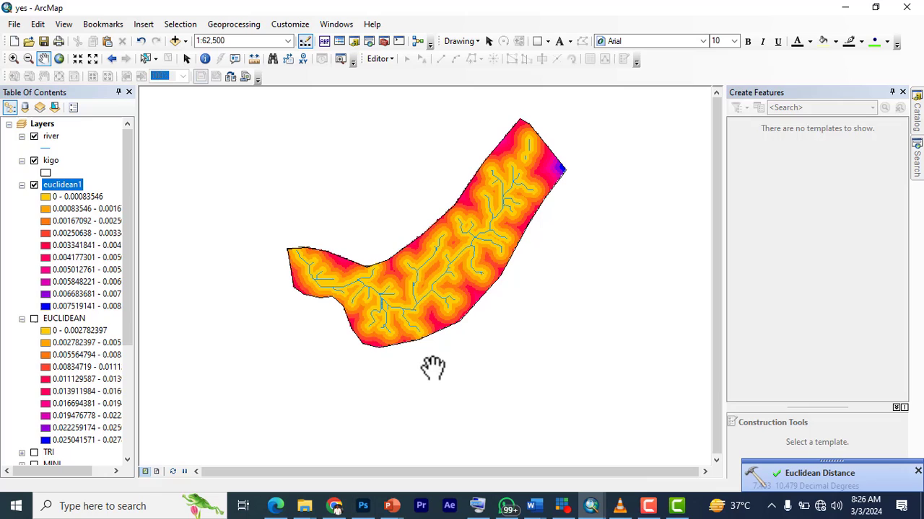
{"action": "left_click_drag", "start_coordinate": [537, 183], "coordinate": [567, 221]}
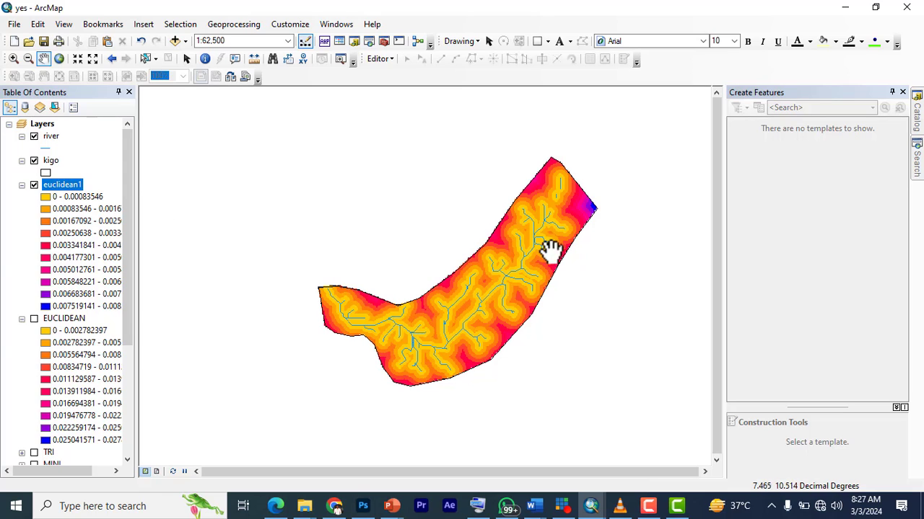
{"action": "scroll", "coordinate": [501, 313], "scroll_direction": "up", "scroll_amount": 1}
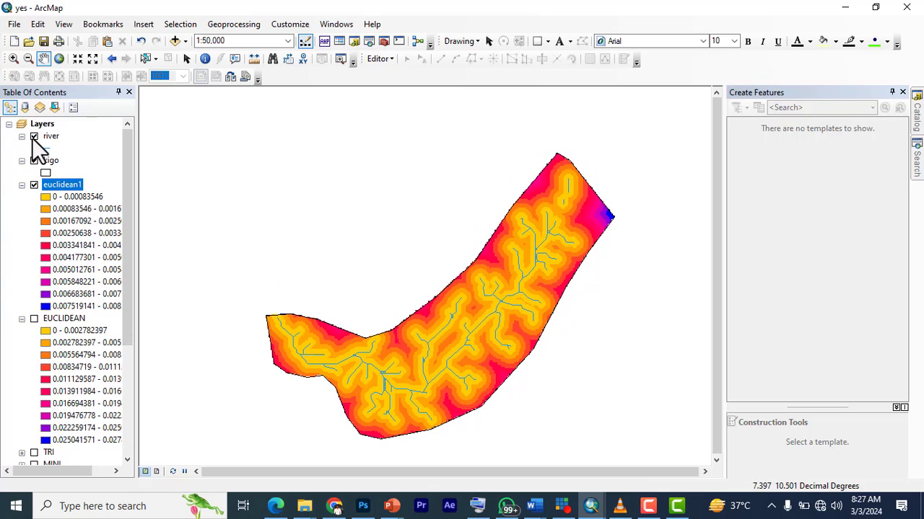
Step: Hide euclidean1, show the unclipped EUCLIDEAN raster, then turn euclidean1 back on above it
{"action": "left_click", "coordinate": [34, 185]}
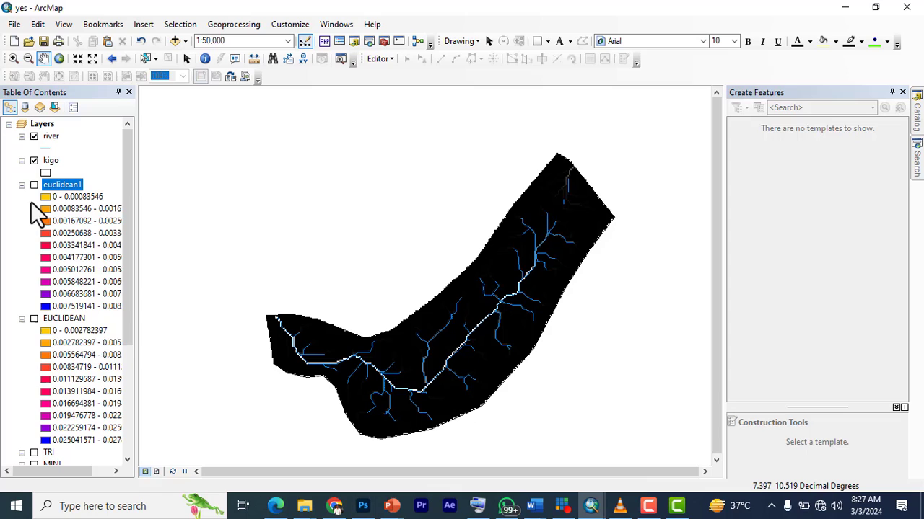
{"action": "left_click", "coordinate": [34, 319]}
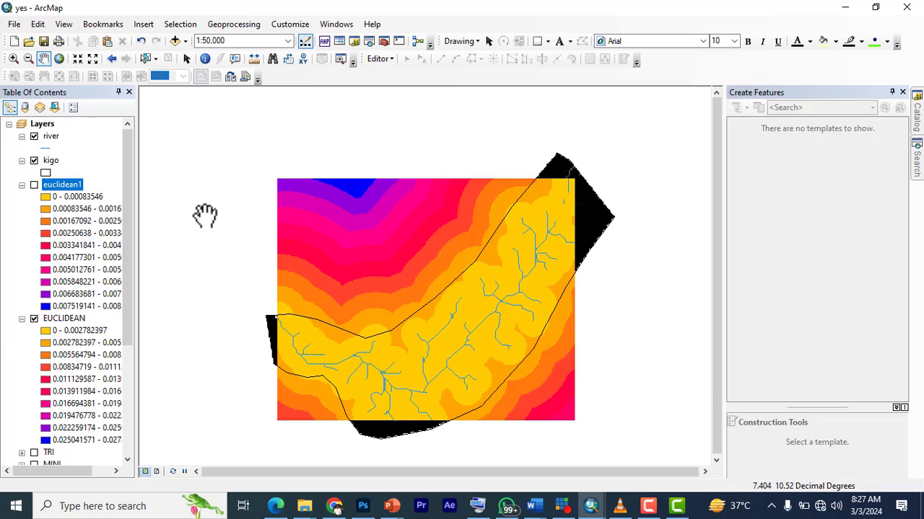
{"action": "left_click_drag", "start_coordinate": [515, 267], "coordinate": [532, 223]}
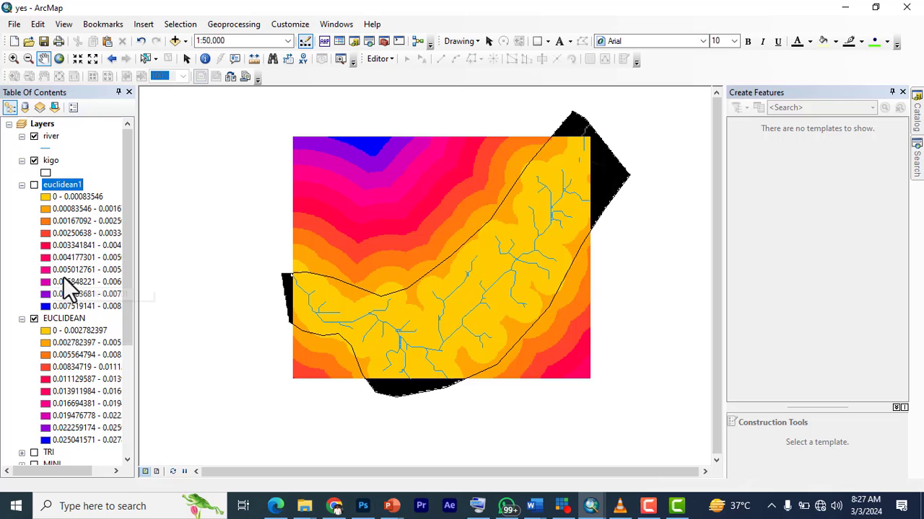
{"action": "scroll", "coordinate": [33, 371], "scroll_direction": "down", "scroll_amount": 3}
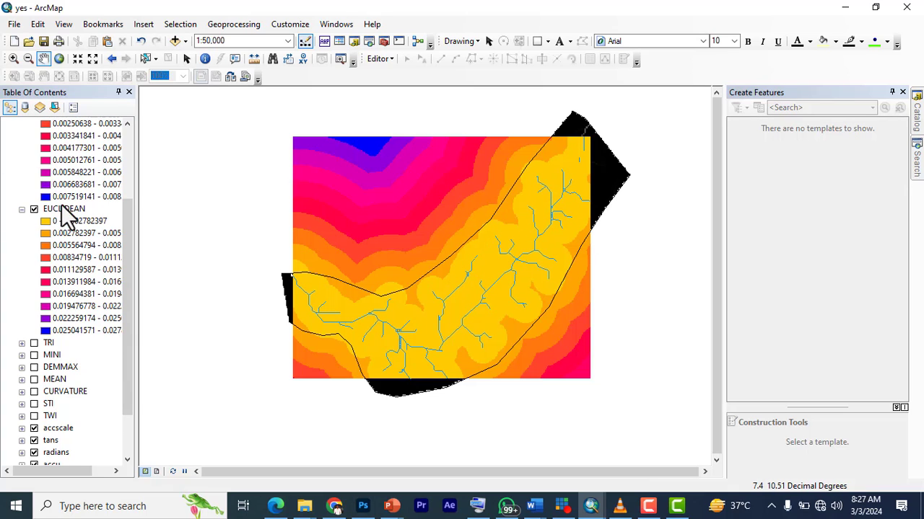
{"action": "scroll", "coordinate": [68, 212], "scroll_direction": "up", "scroll_amount": 3}
{"action": "left_click", "coordinate": [58, 185]}
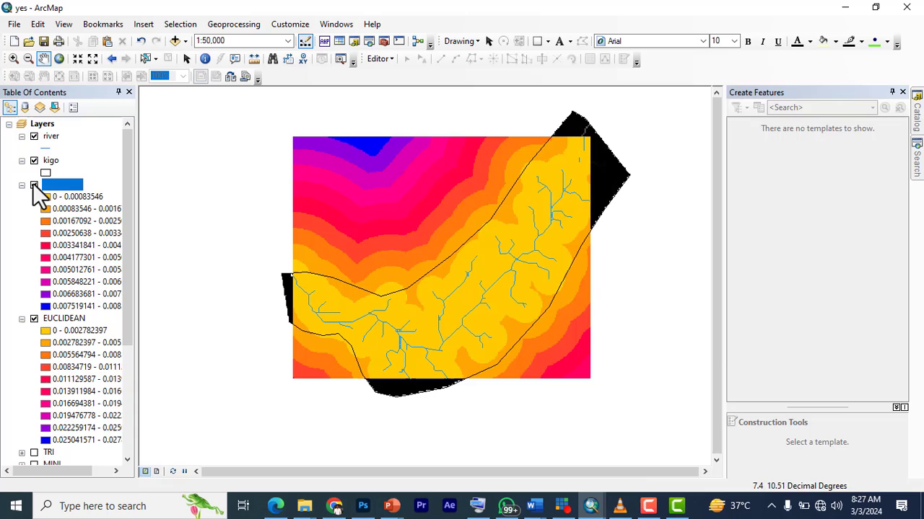
{"action": "left_click", "coordinate": [34, 186]}
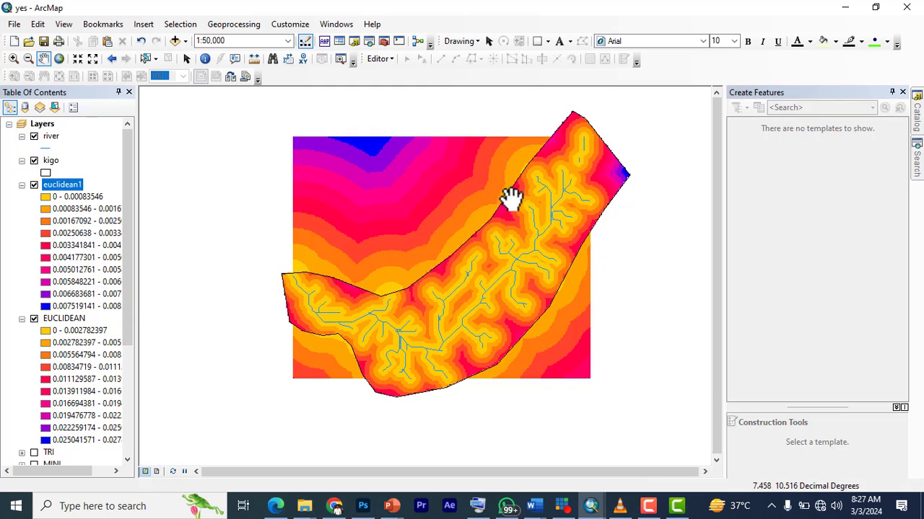
Step: Give euclidean1's symbology 5 classes with labels rounded to 3 significant digits
{"action": "right_click", "coordinate": [54, 184]}
{"action": "left_click", "coordinate": [107, 382]}
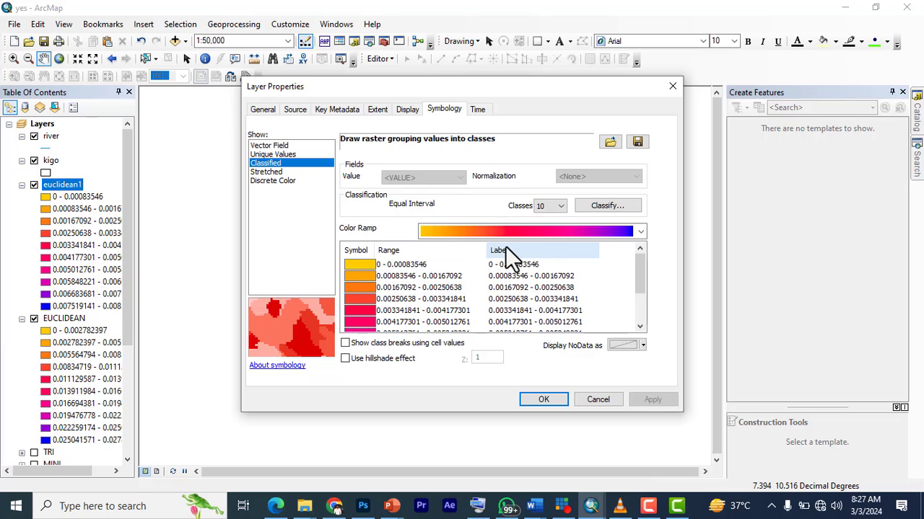
{"action": "left_click", "coordinate": [534, 231]}
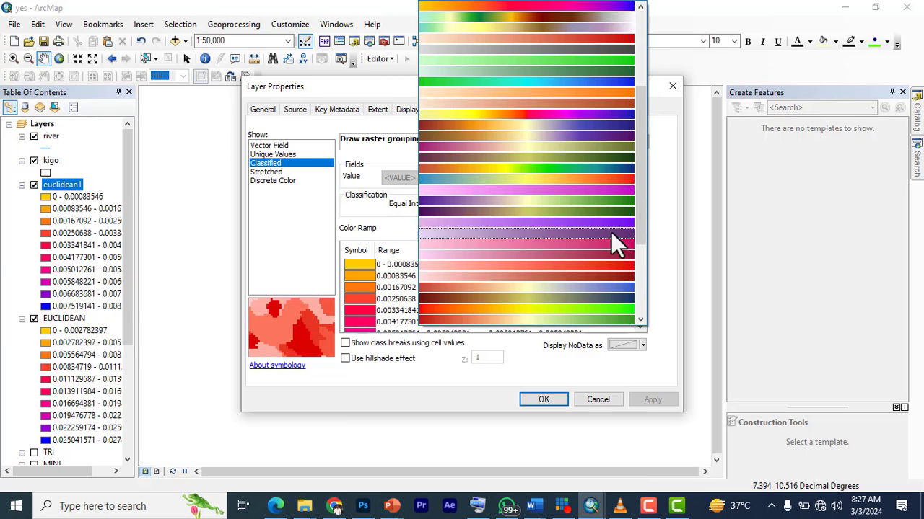
{"action": "left_click", "coordinate": [660, 205]}
{"action": "left_click", "coordinate": [546, 209]}
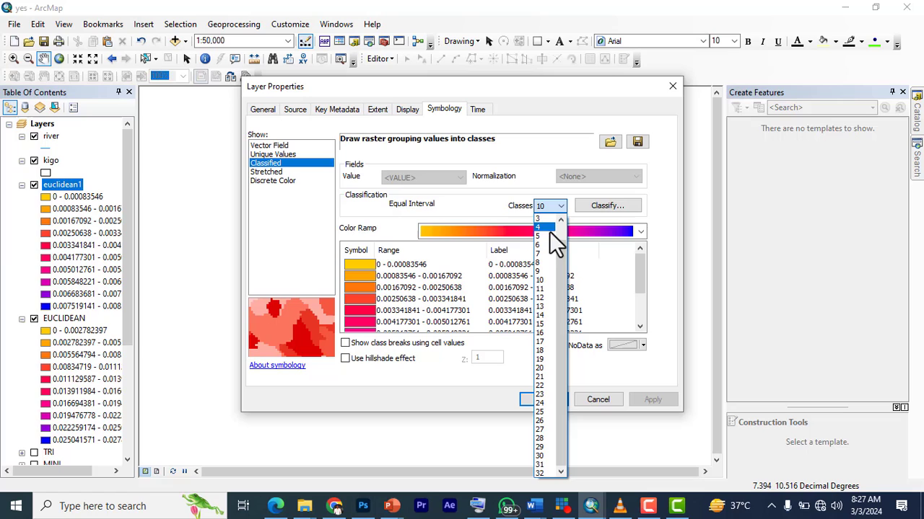
{"action": "left_click", "coordinate": [544, 236]}
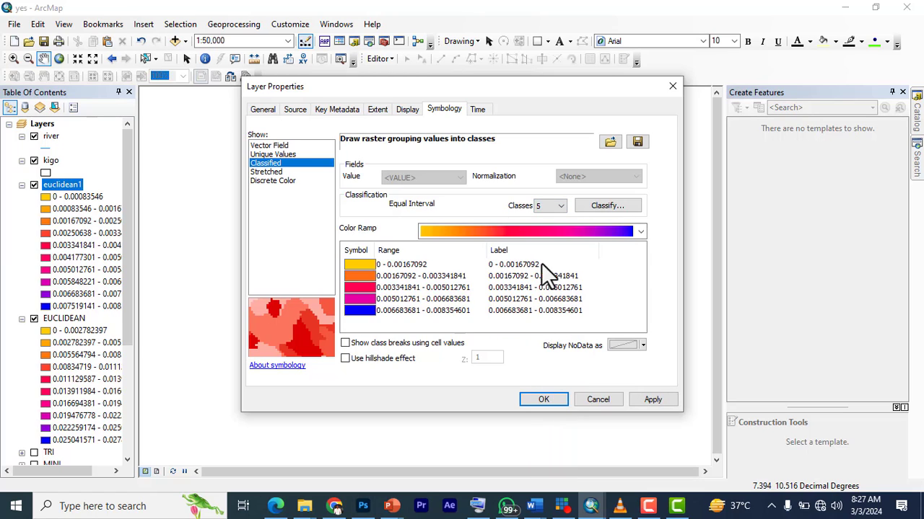
{"action": "left_click", "coordinate": [505, 252]}
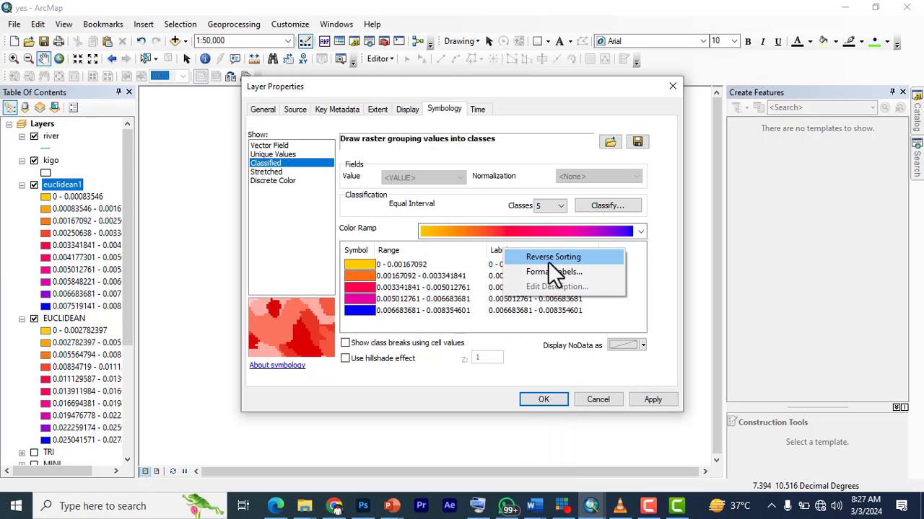
{"action": "left_click", "coordinate": [547, 269]}
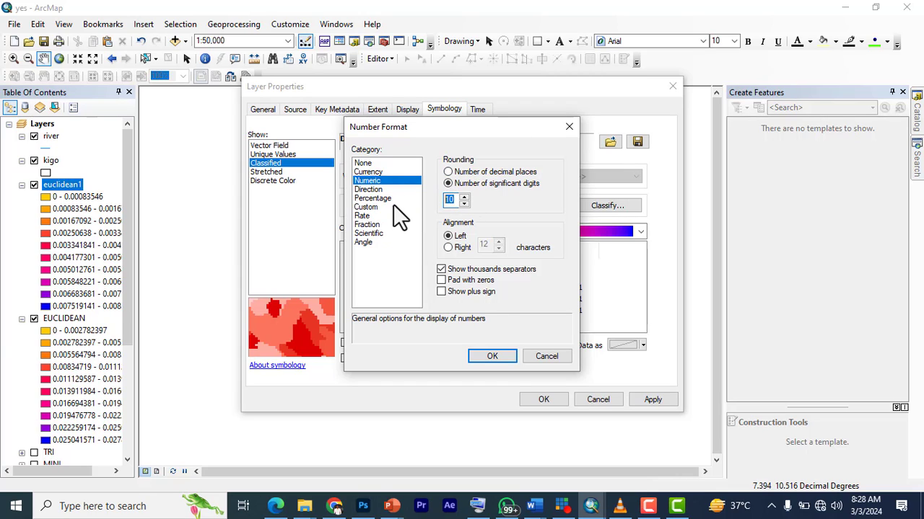
{"action": "type", "text": "3"}
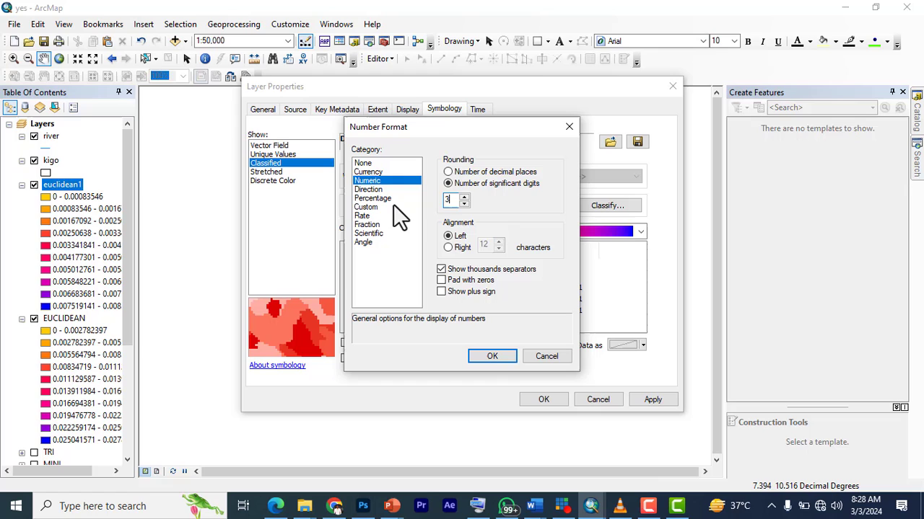
{"action": "left_click", "coordinate": [493, 356]}
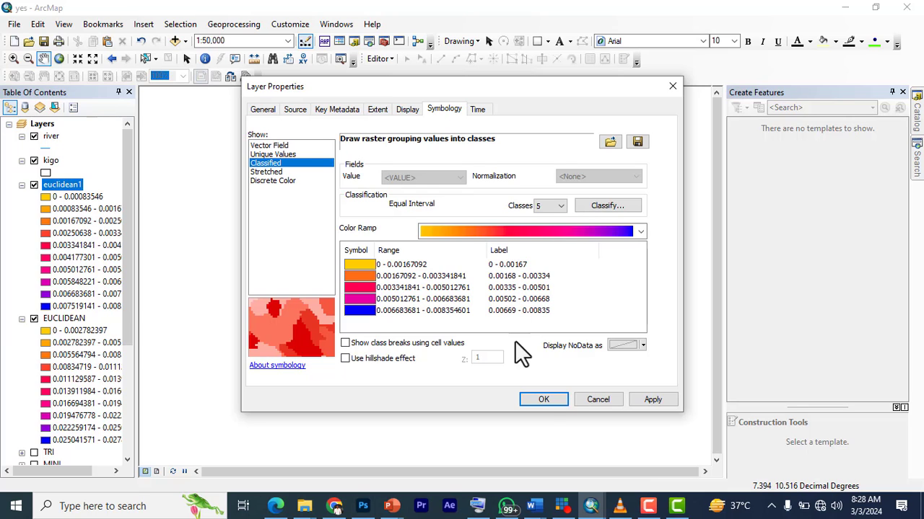
{"action": "left_click", "coordinate": [543, 401]}
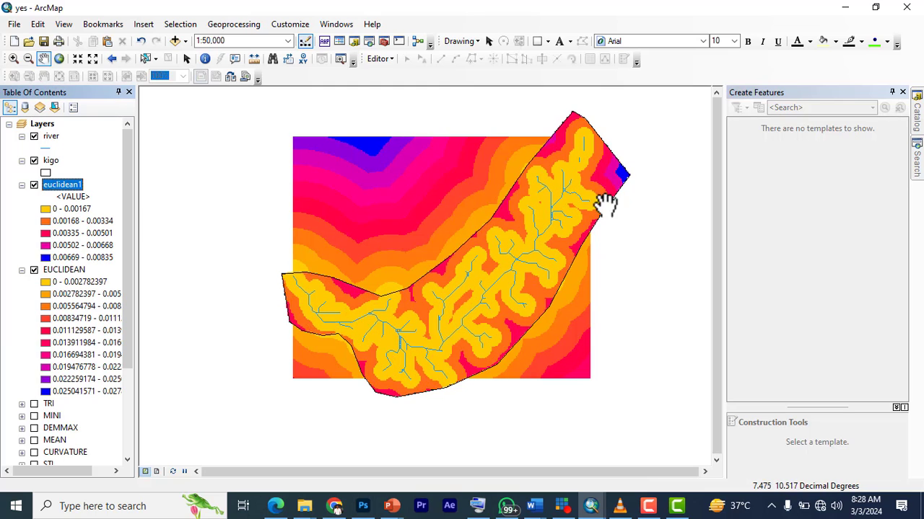
Step: Turn off the unclipped EUCLIDEAN layer so only euclidean1 shows inside kigo, and recentre the map
{"action": "left_click", "coordinate": [35, 271]}
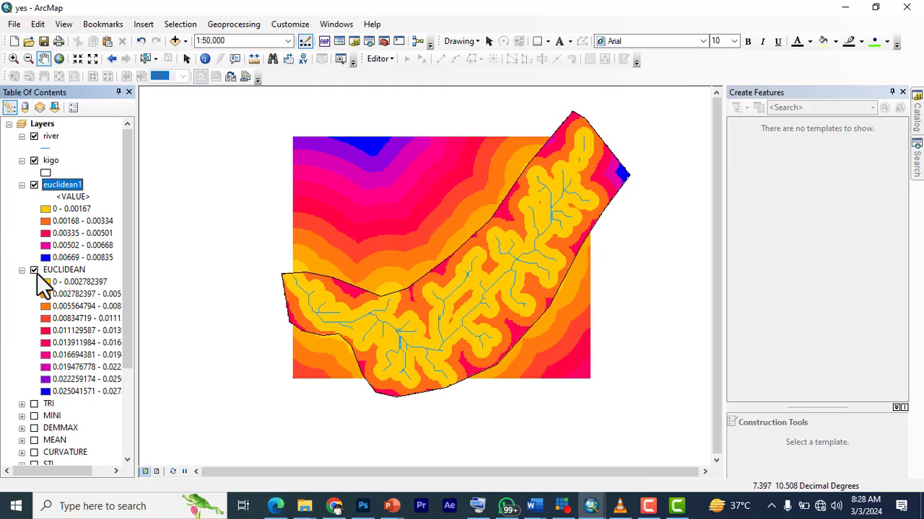
{"action": "left_click", "coordinate": [35, 271]}
{"action": "left_click", "coordinate": [35, 271]}
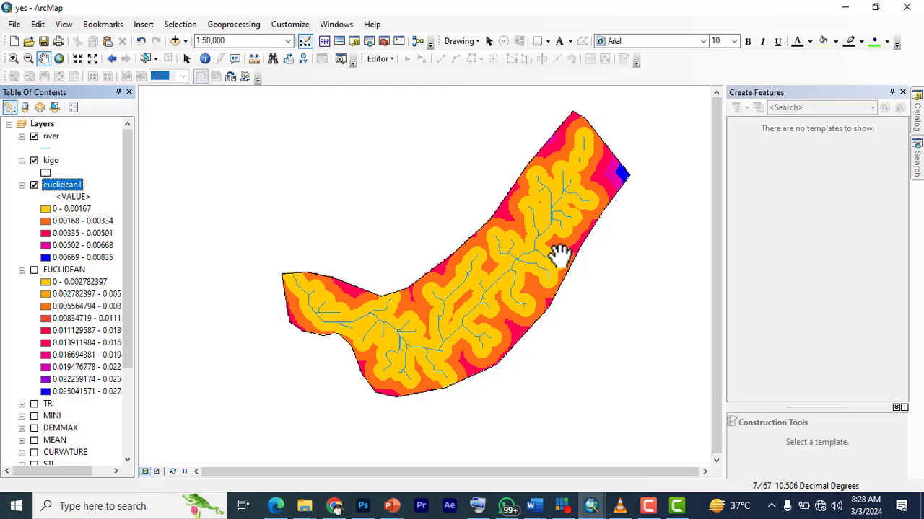
{"action": "left_click_drag", "start_coordinate": [511, 254], "coordinate": [488, 279]}
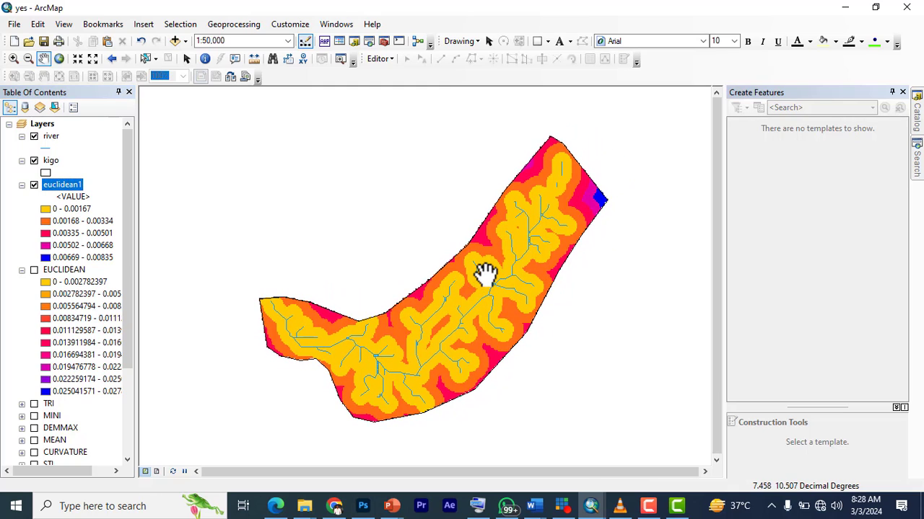